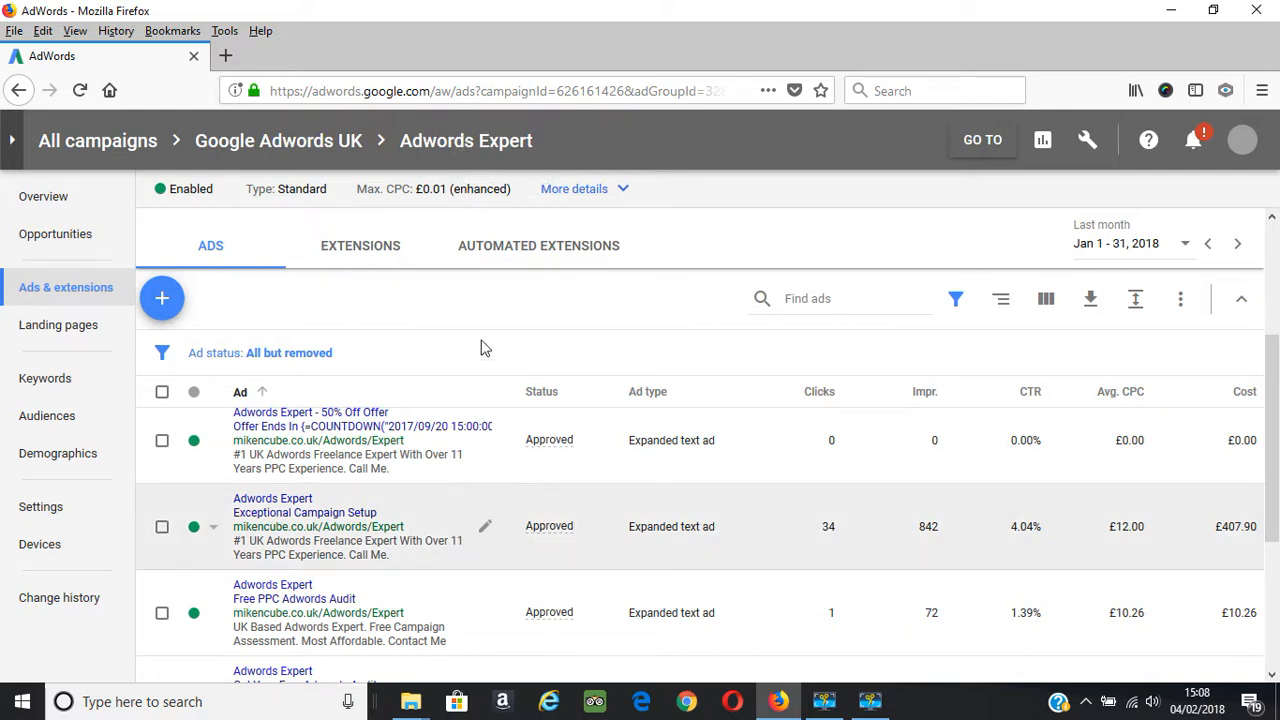
- Compare the clicks, impressions, CTR and cost of the ads in the Adwords Expert ad group for last month
{"action": "scroll", "coordinate": [380, 557], "scroll_direction": "down", "scroll_amount": 1}
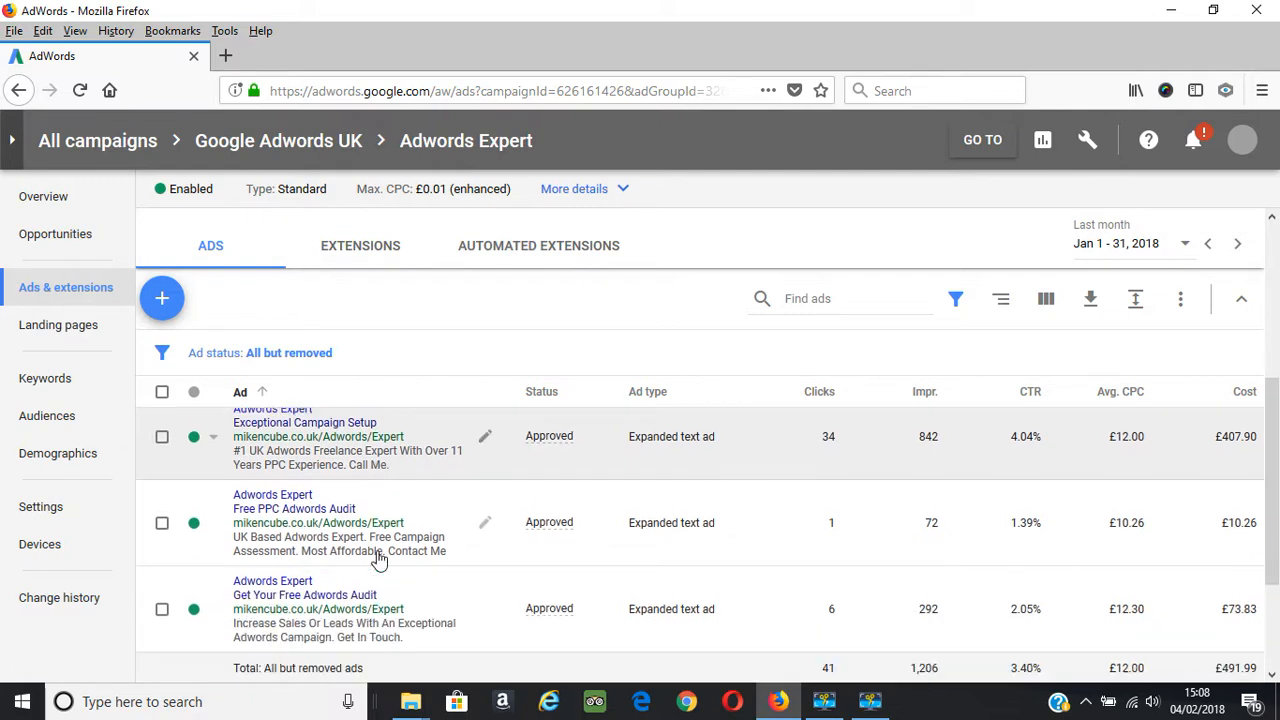
{"action": "scroll", "coordinate": [312, 534], "scroll_direction": "up", "scroll_amount": 1}
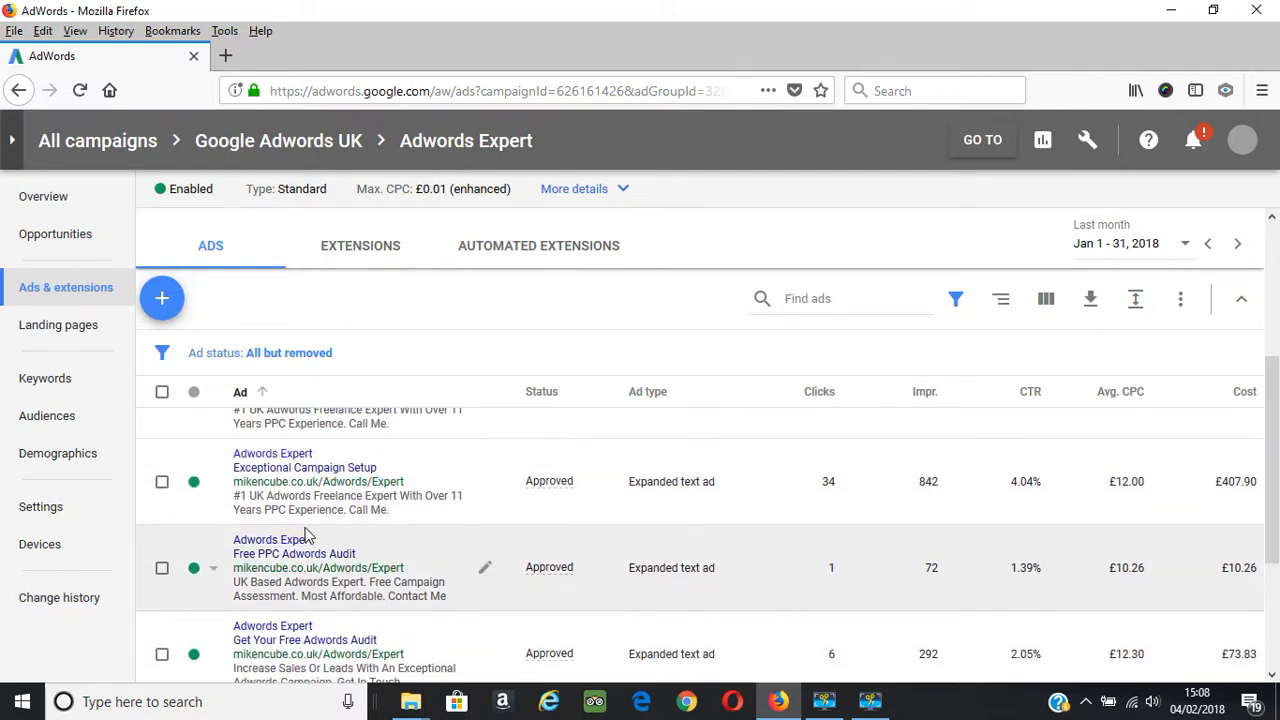
{"action": "scroll", "coordinate": [310, 510], "scroll_direction": "up", "scroll_amount": 3}
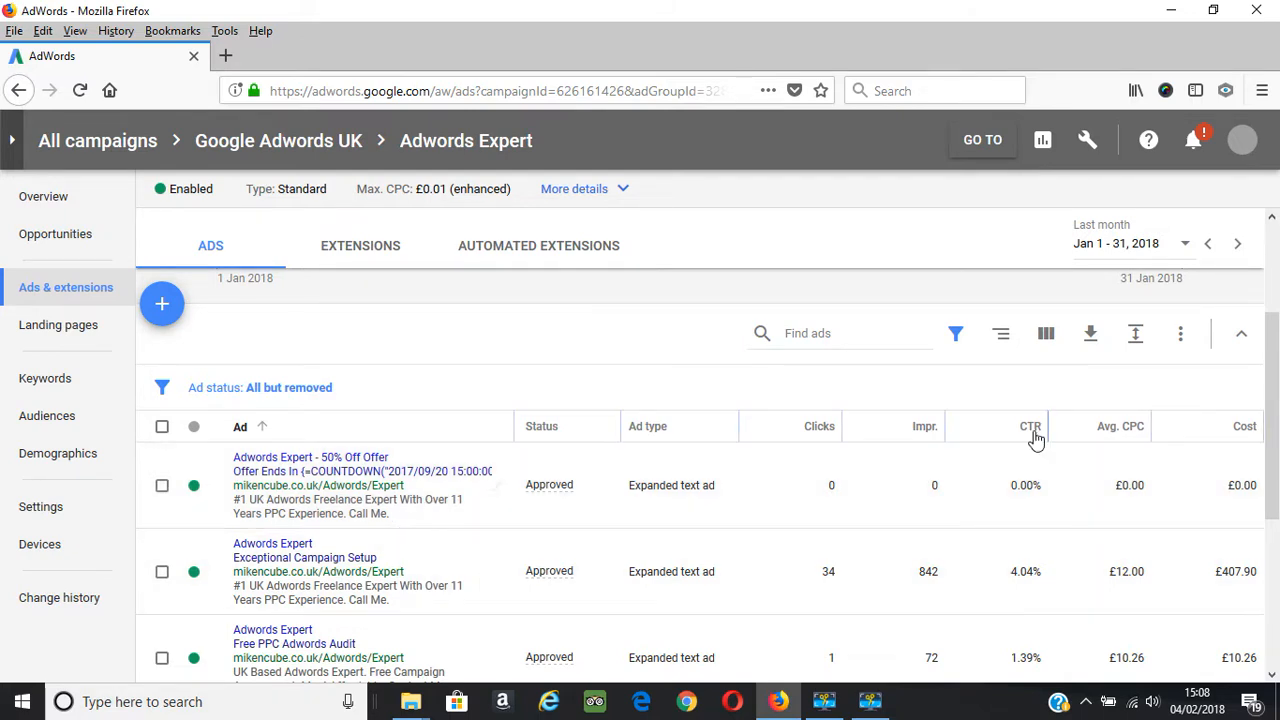
{"action": "mouse_move", "coordinate": [1036, 440]}
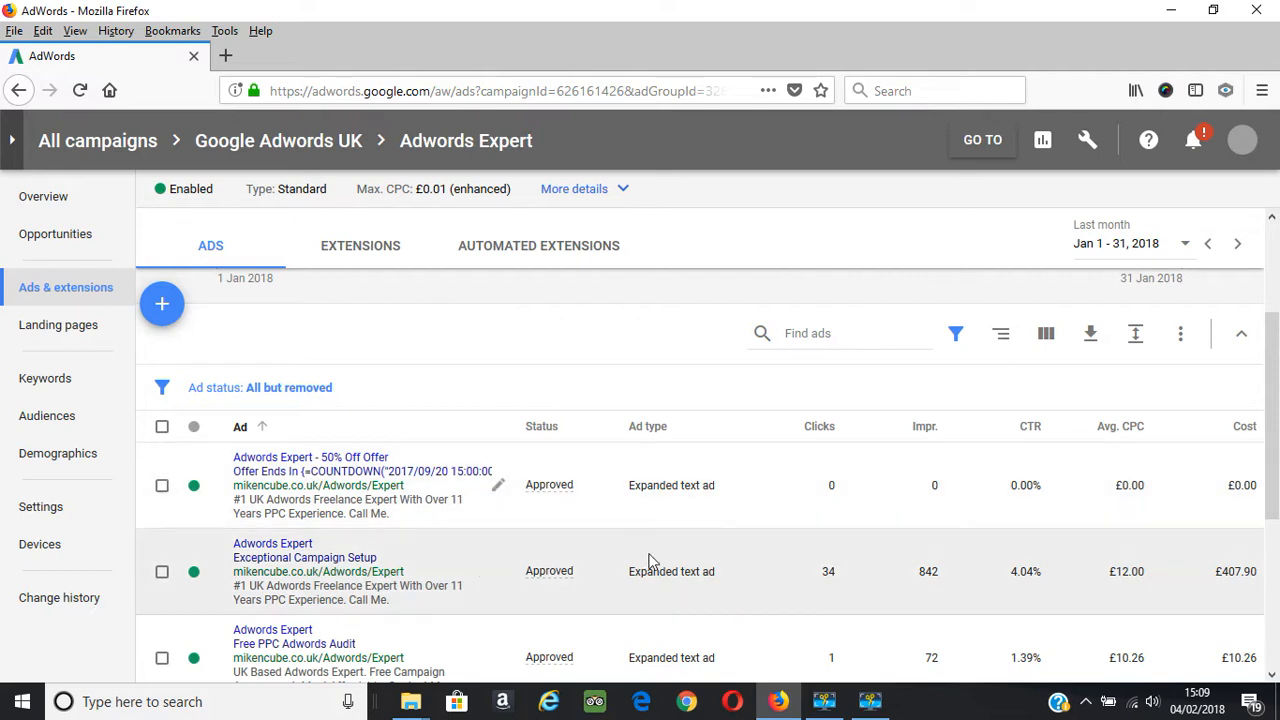
{"action": "scroll", "coordinate": [676, 562], "scroll_direction": "down", "scroll_amount": 1}
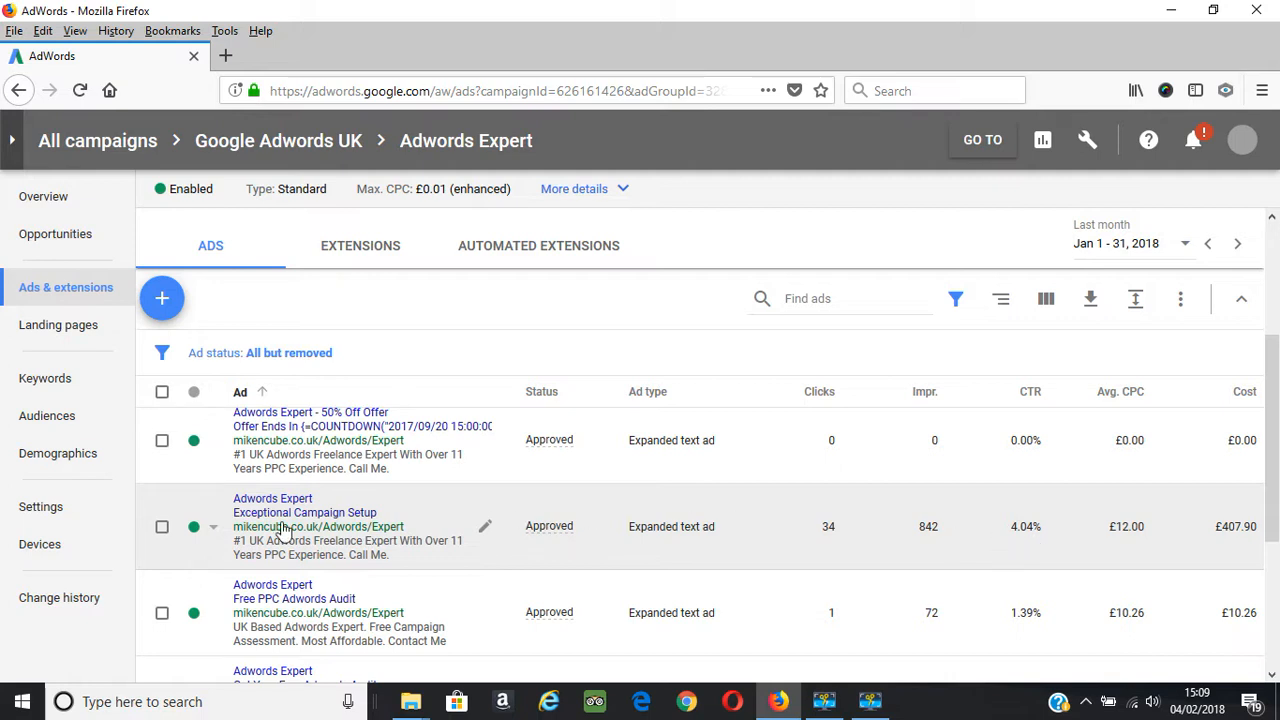
{"action": "scroll", "coordinate": [1034, 543], "scroll_direction": "down", "scroll_amount": 1}
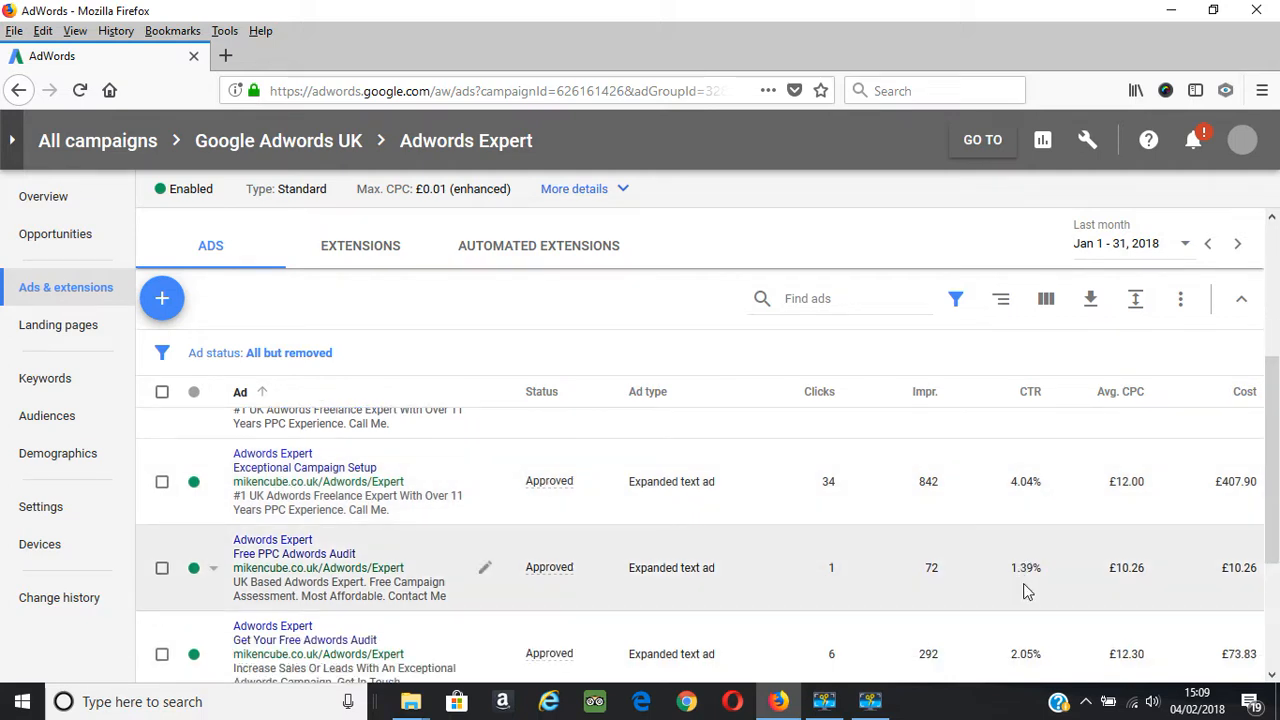
{"action": "scroll", "coordinate": [1025, 595], "scroll_direction": "down", "scroll_amount": 3}
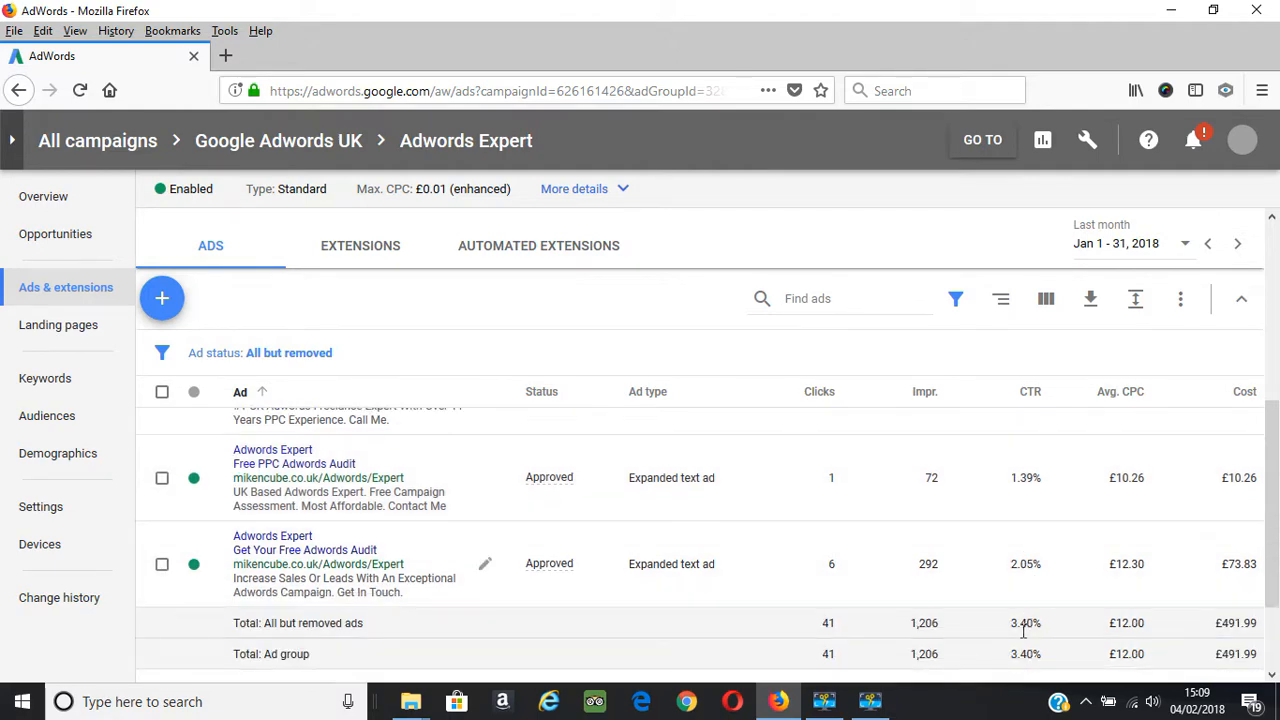
{"action": "scroll", "coordinate": [1023, 620], "scroll_direction": "up", "scroll_amount": 2}
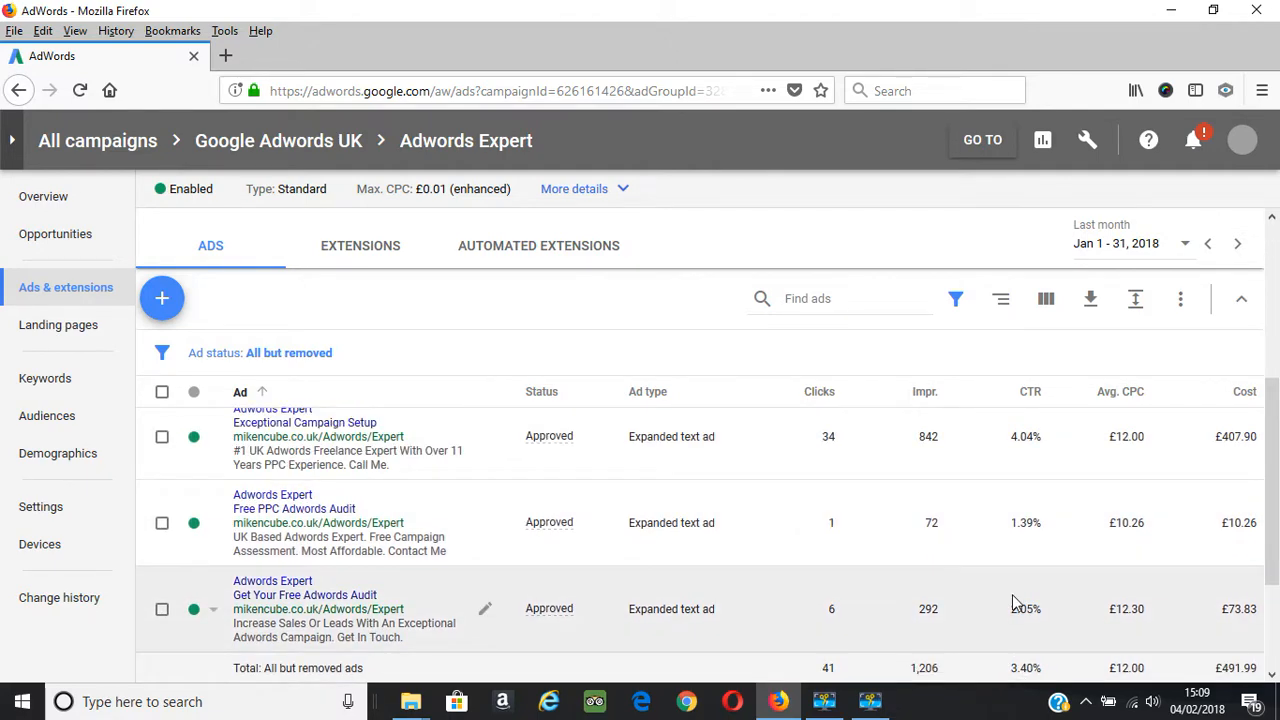
{"action": "scroll", "coordinate": [1030, 545], "scroll_direction": "up", "scroll_amount": 1}
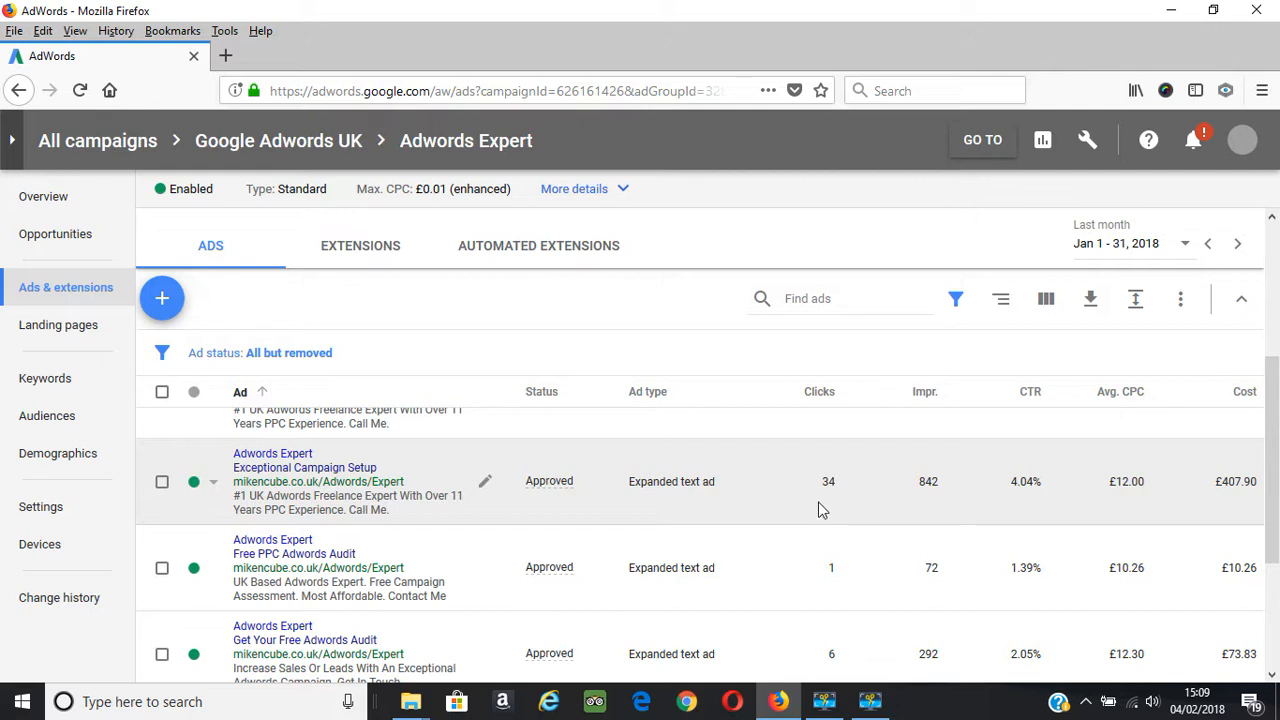
{"action": "scroll", "coordinate": [820, 512], "scroll_direction": "down", "scroll_amount": 1}
{"action": "scroll", "coordinate": [820, 508], "scroll_direction": "up", "scroll_amount": 1}
{"action": "scroll", "coordinate": [786, 543], "scroll_direction": "up", "scroll_amount": 2}
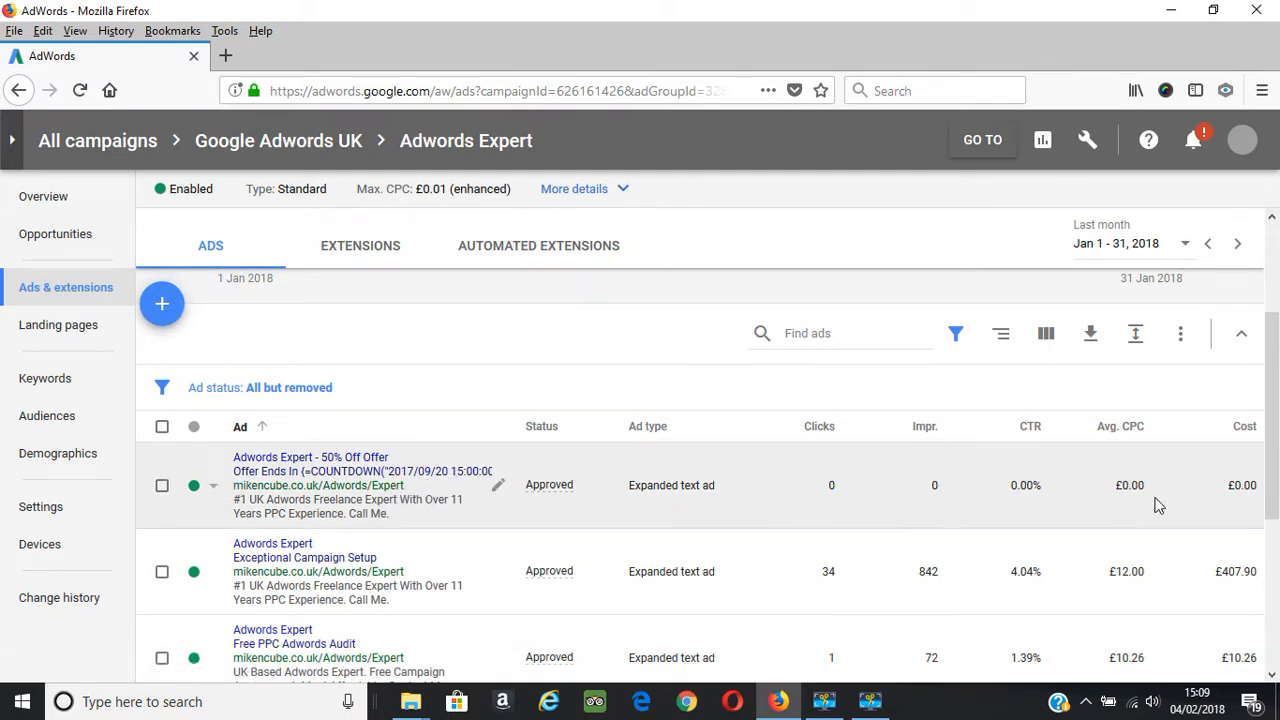
{"action": "scroll", "coordinate": [490, 505], "scroll_direction": "down", "scroll_amount": 1}
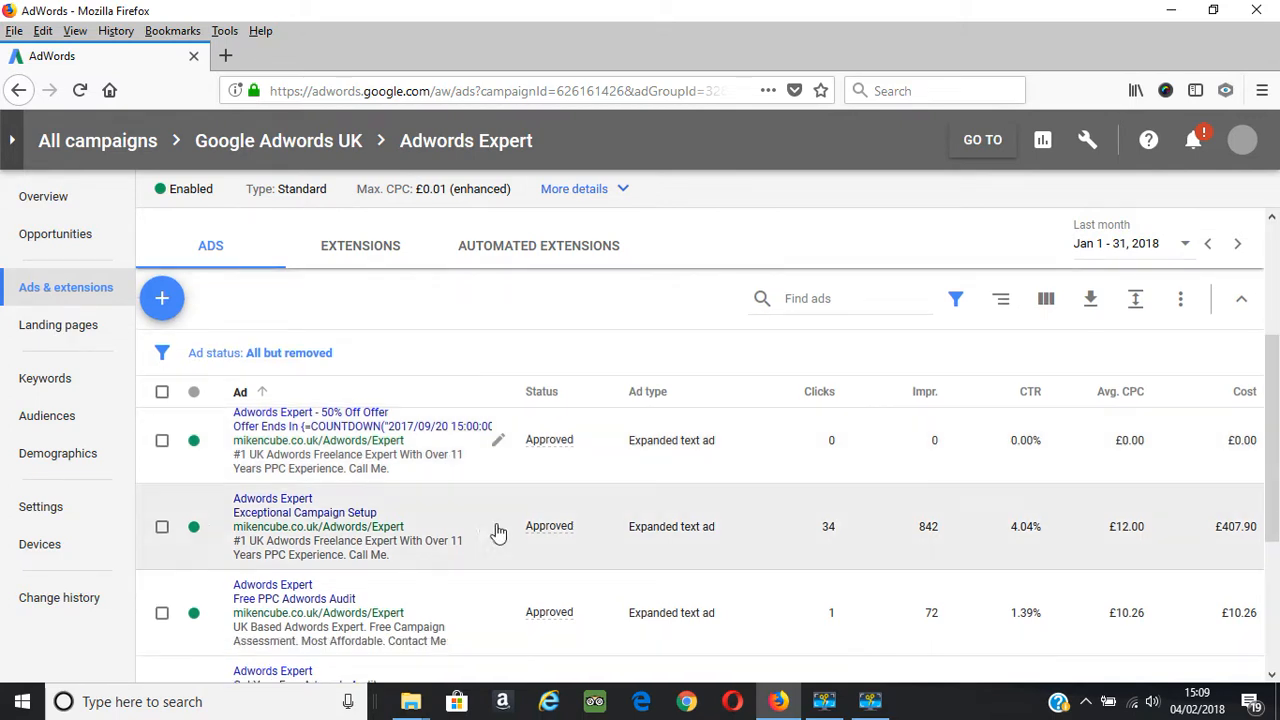
{"action": "scroll", "coordinate": [815, 578], "scroll_direction": "down", "scroll_amount": 1}
{"action": "scroll", "coordinate": [765, 544], "scroll_direction": "up", "scroll_amount": 1}
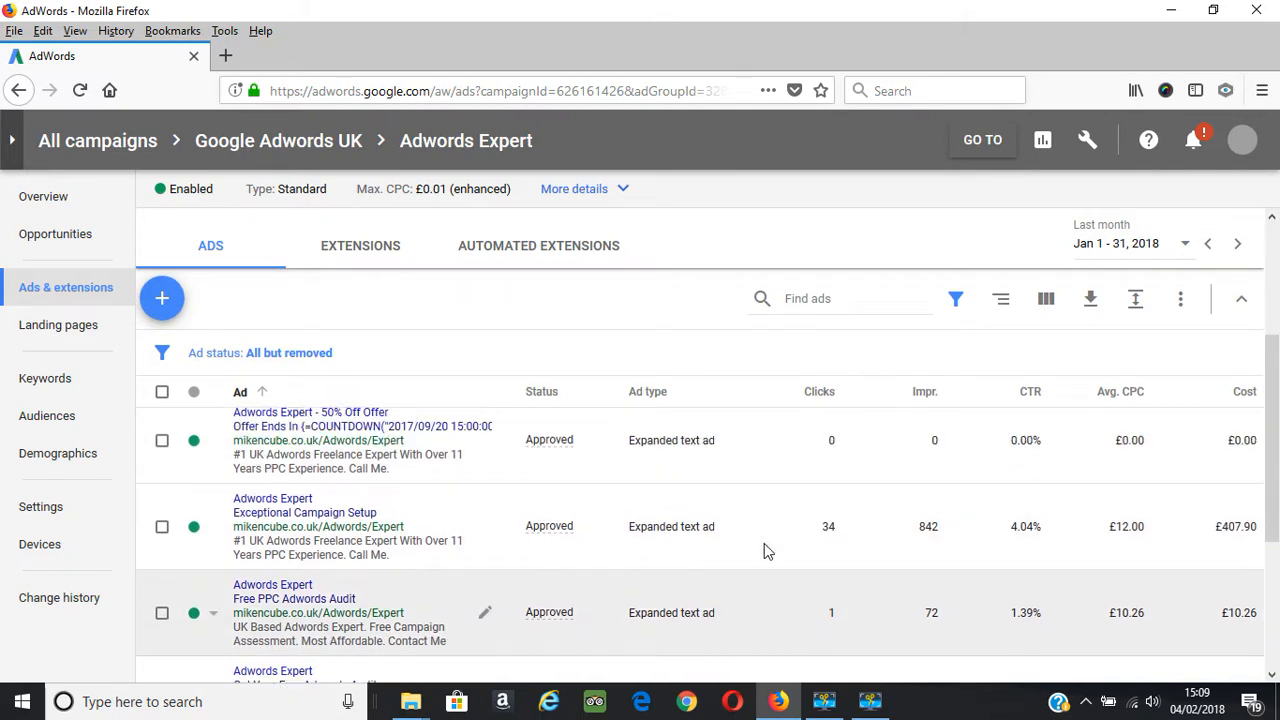
{"action": "scroll", "coordinate": [804, 605], "scroll_direction": "down", "scroll_amount": 1}
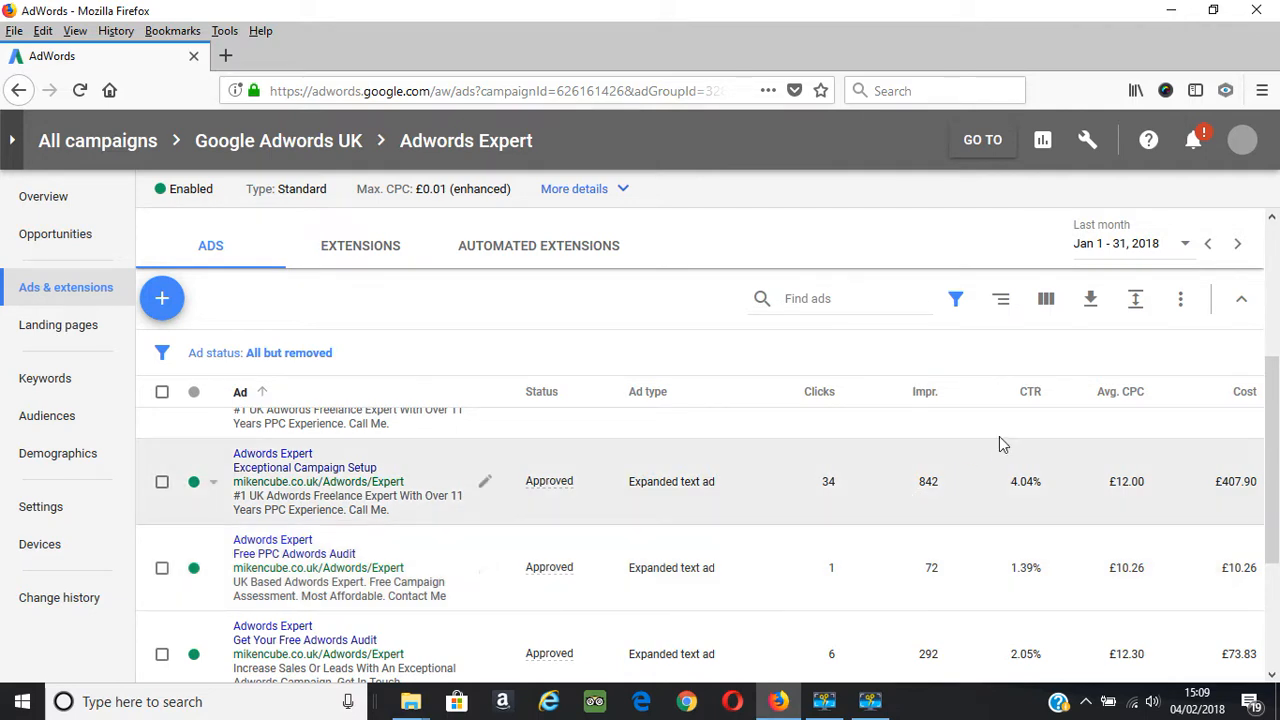
- Set the date range of the ads report to All time
{"action": "left_click", "coordinate": [1183, 246]}
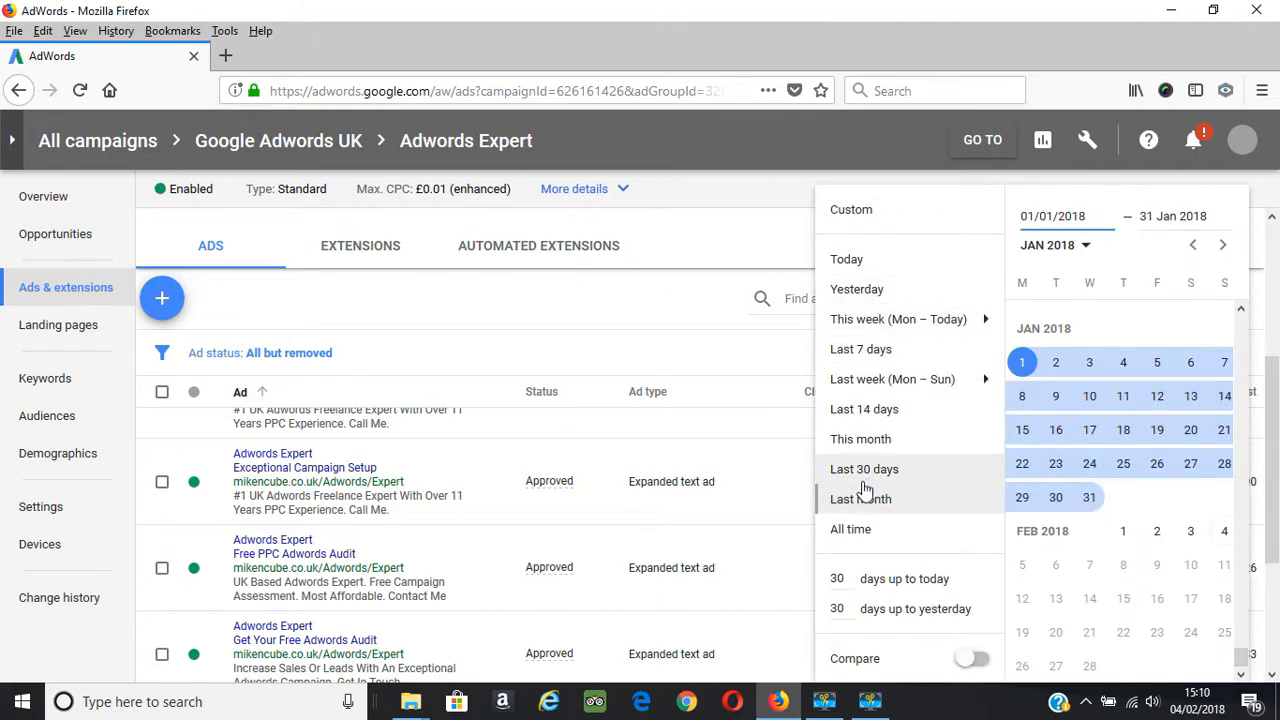
{"action": "left_click", "coordinate": [856, 211]}
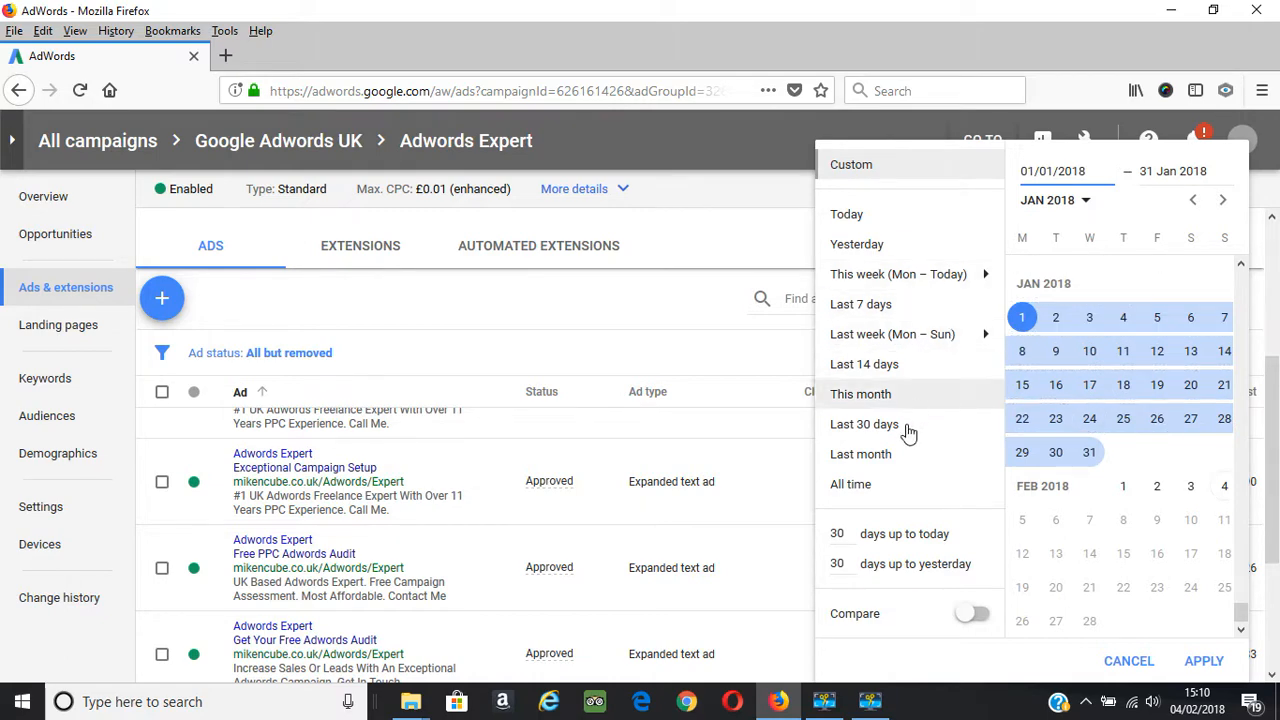
{"action": "left_click", "coordinate": [850, 485]}
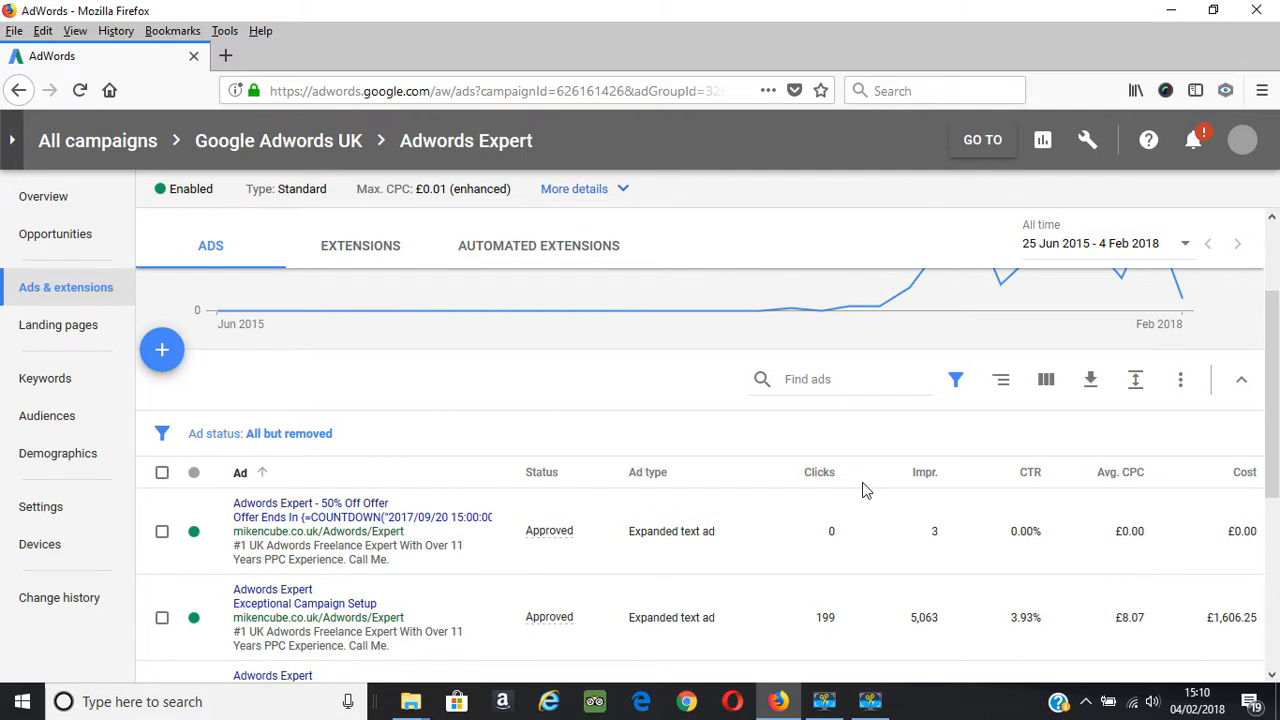
- Examine the all-time clicks and CTR of each ad to find the weakest performer
{"action": "scroll", "coordinate": [866, 490], "scroll_direction": "down", "scroll_amount": 1}
{"action": "scroll", "coordinate": [860, 495], "scroll_direction": "down", "scroll_amount": 1}
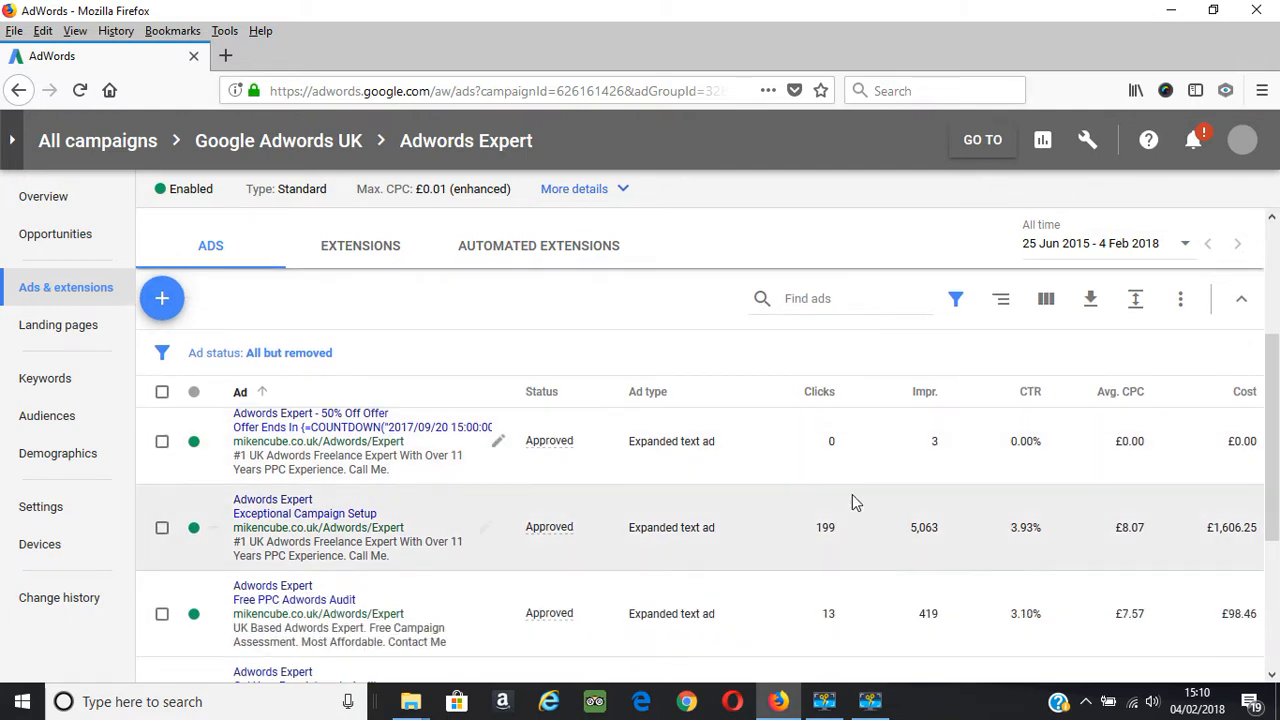
{"action": "scroll", "coordinate": [851, 500], "scroll_direction": "down", "scroll_amount": 3}
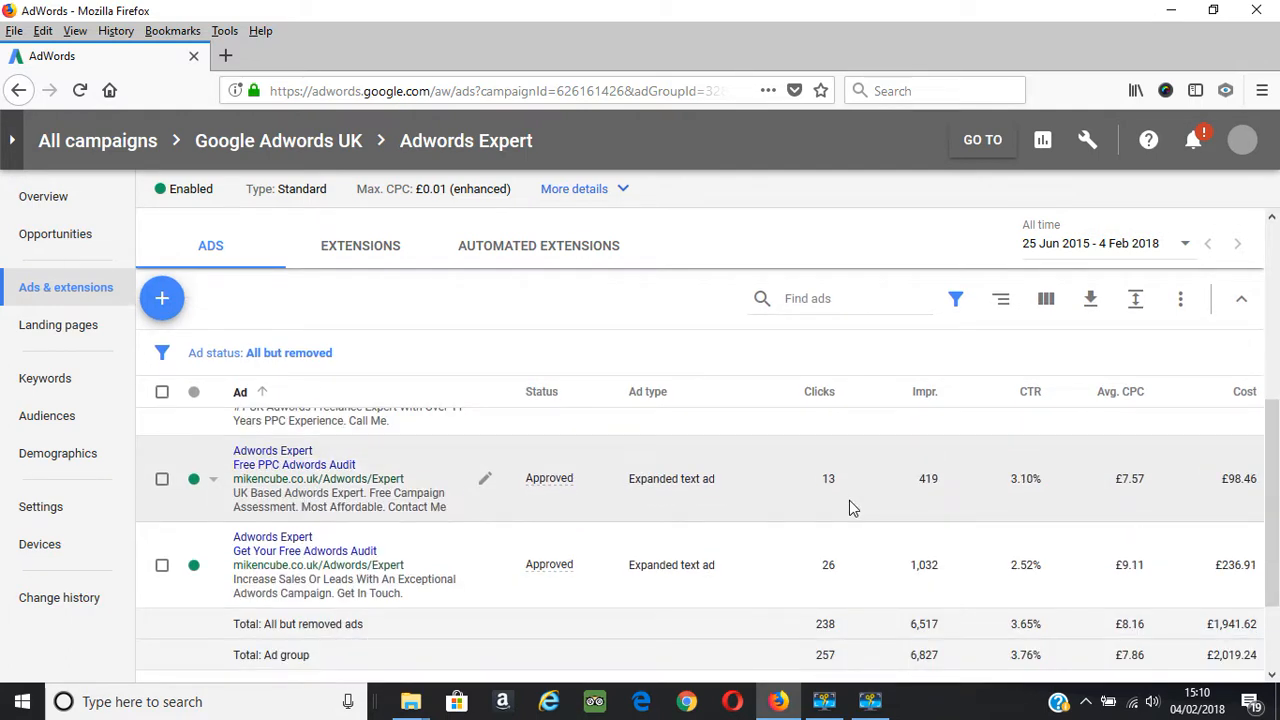
{"action": "scroll", "coordinate": [849, 508], "scroll_direction": "up", "scroll_amount": 1}
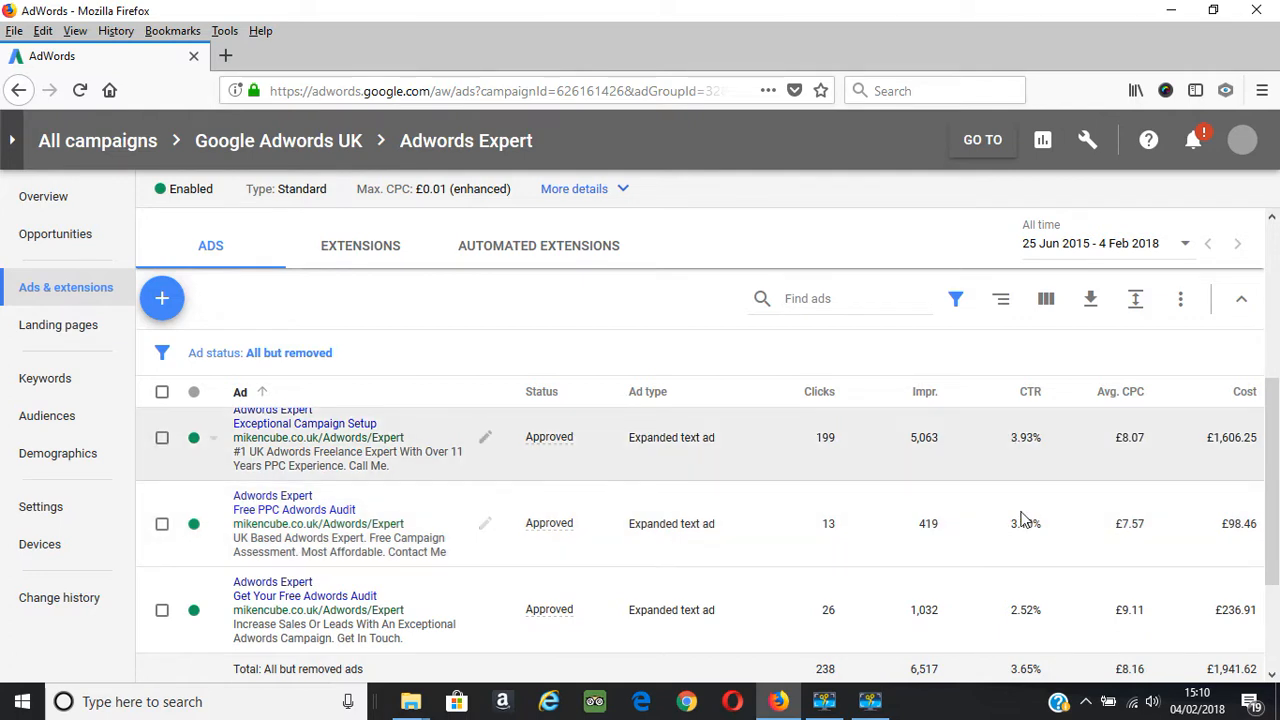
{"action": "scroll", "coordinate": [1015, 545], "scroll_direction": "up", "scroll_amount": 1}
{"action": "scroll", "coordinate": [1020, 545], "scroll_direction": "up", "scroll_amount": 1}
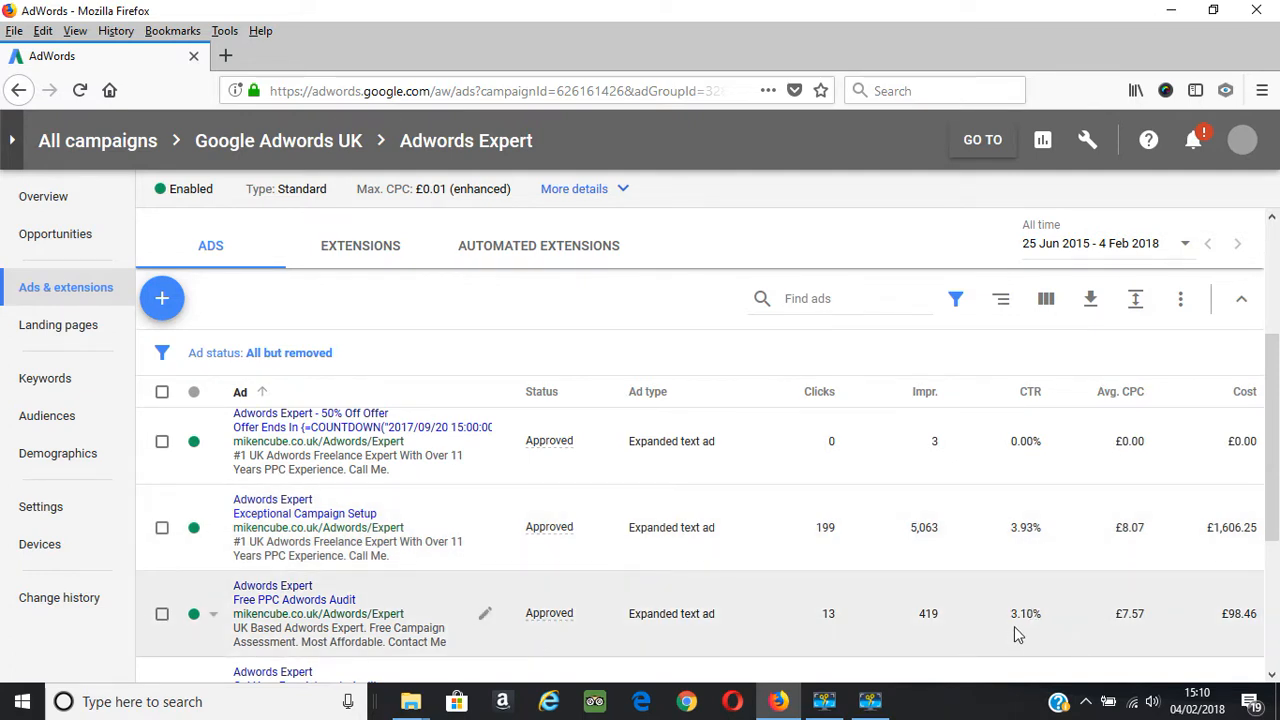
{"action": "scroll", "coordinate": [1025, 617], "scroll_direction": "down", "scroll_amount": 1}
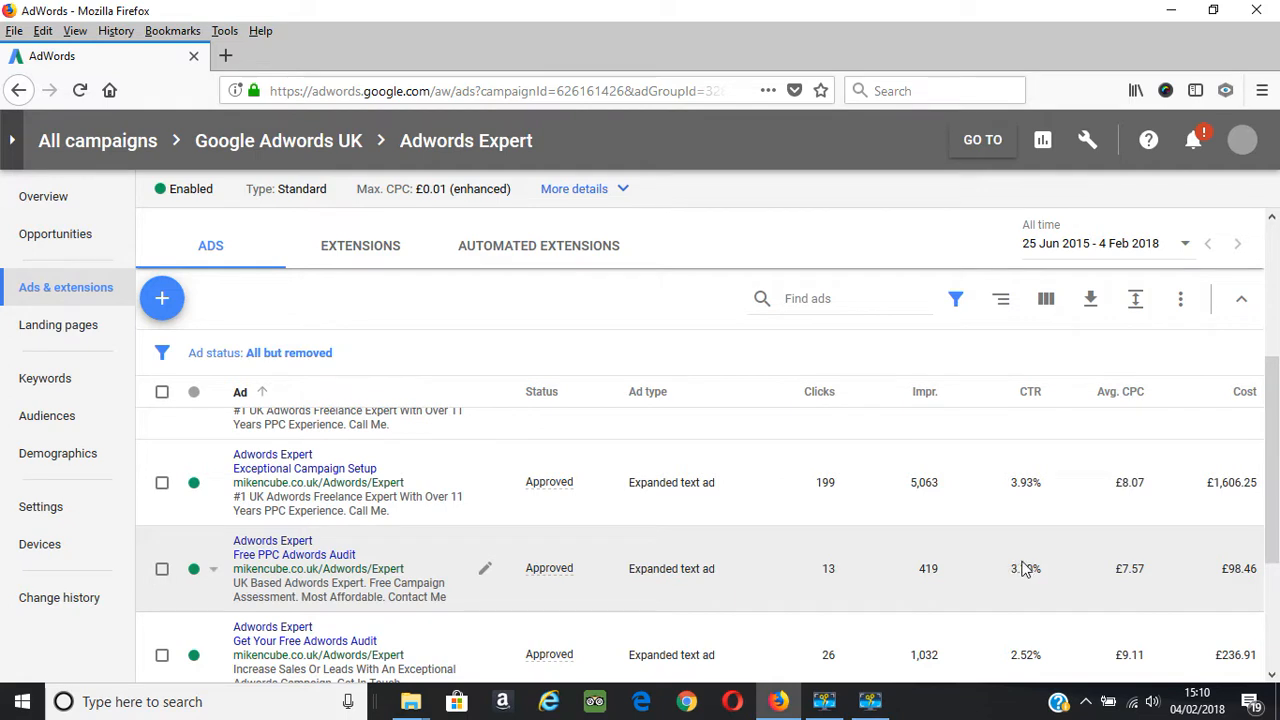
{"action": "scroll", "coordinate": [1031, 640], "scroll_direction": "down", "scroll_amount": 1}
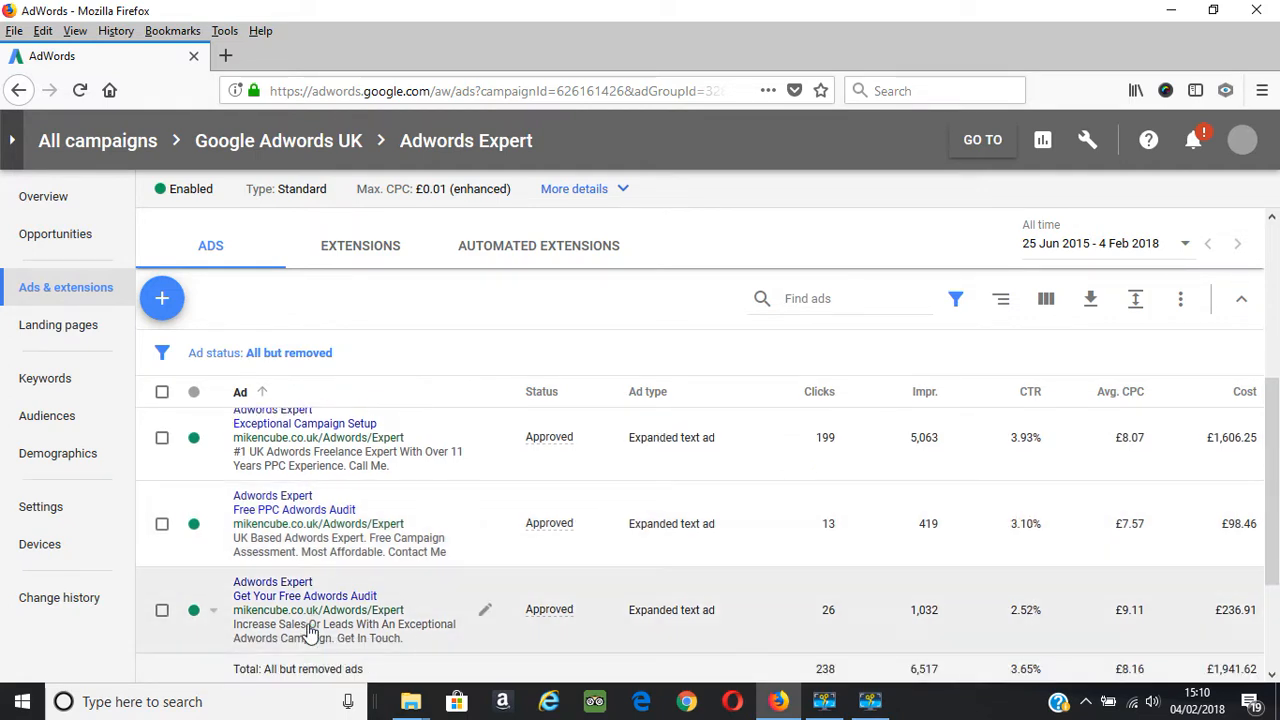
- Edit the "Get Your Free Adwords Audit" ad so Headline 1 reads {KeyWord:Adwords Expert}, and save it as a new ad
{"action": "left_click", "coordinate": [486, 612]}
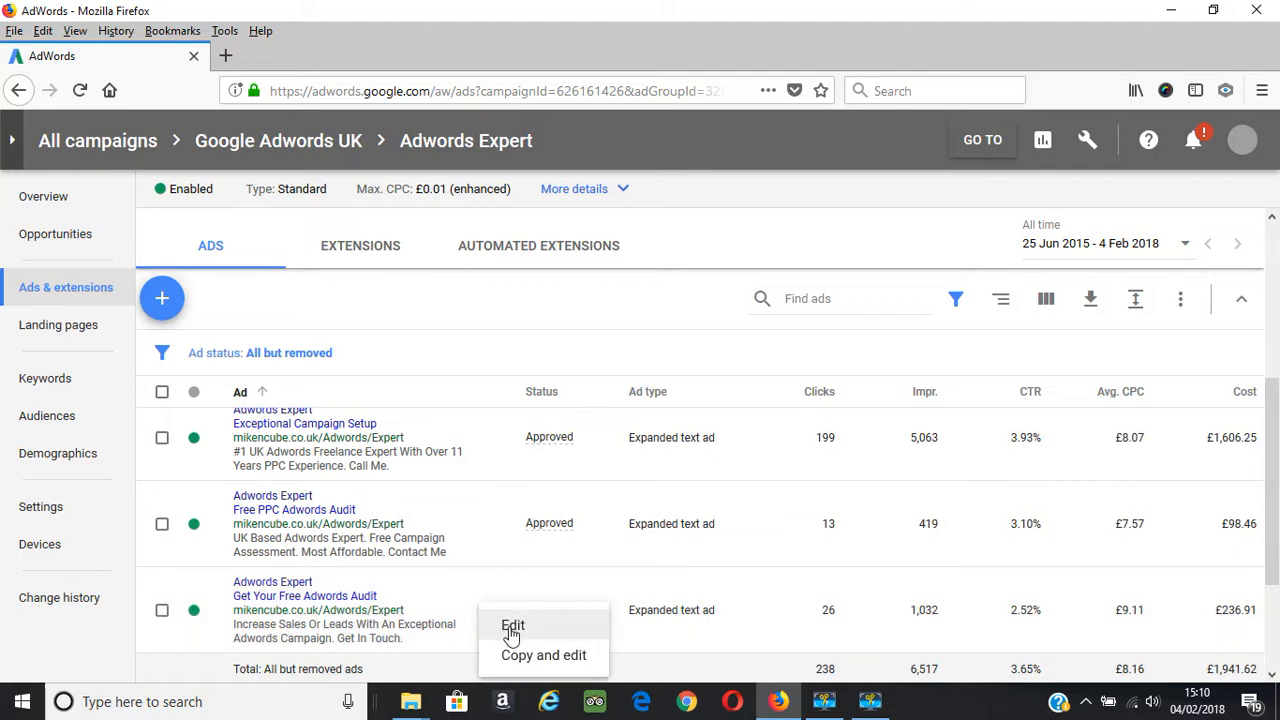
{"action": "left_click", "coordinate": [512, 628]}
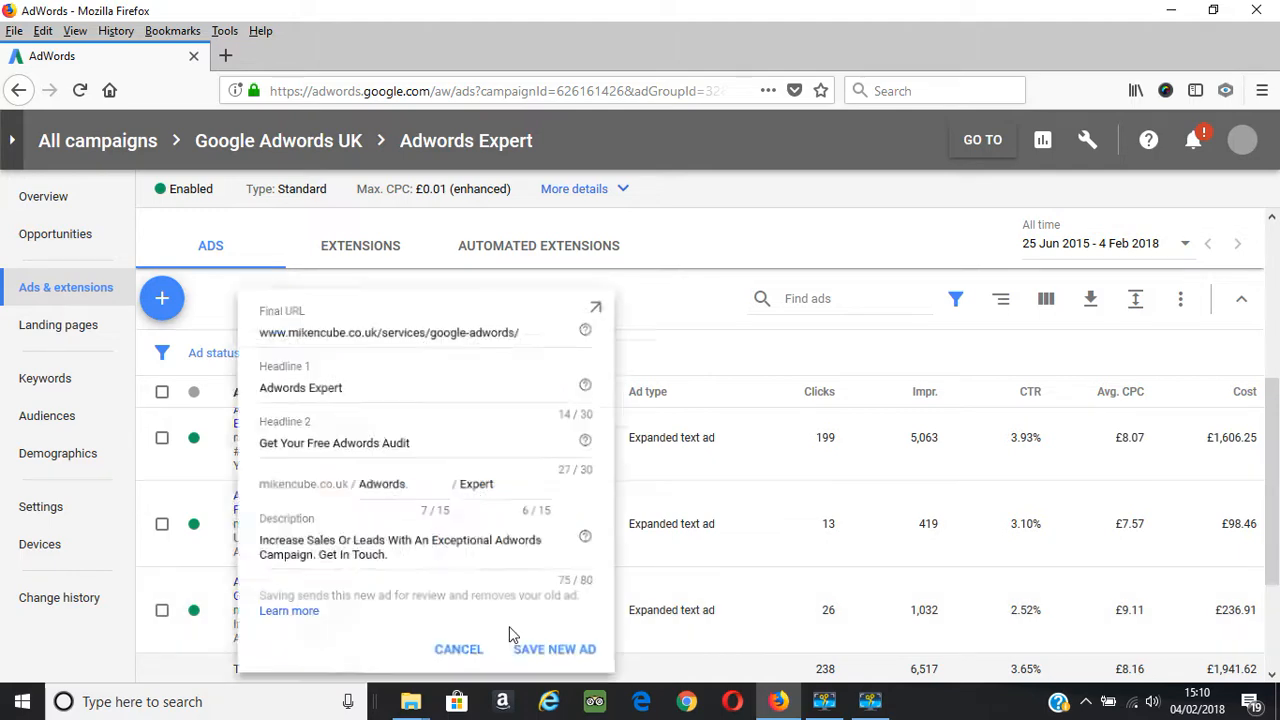
{"action": "left_click", "coordinate": [358, 375]}
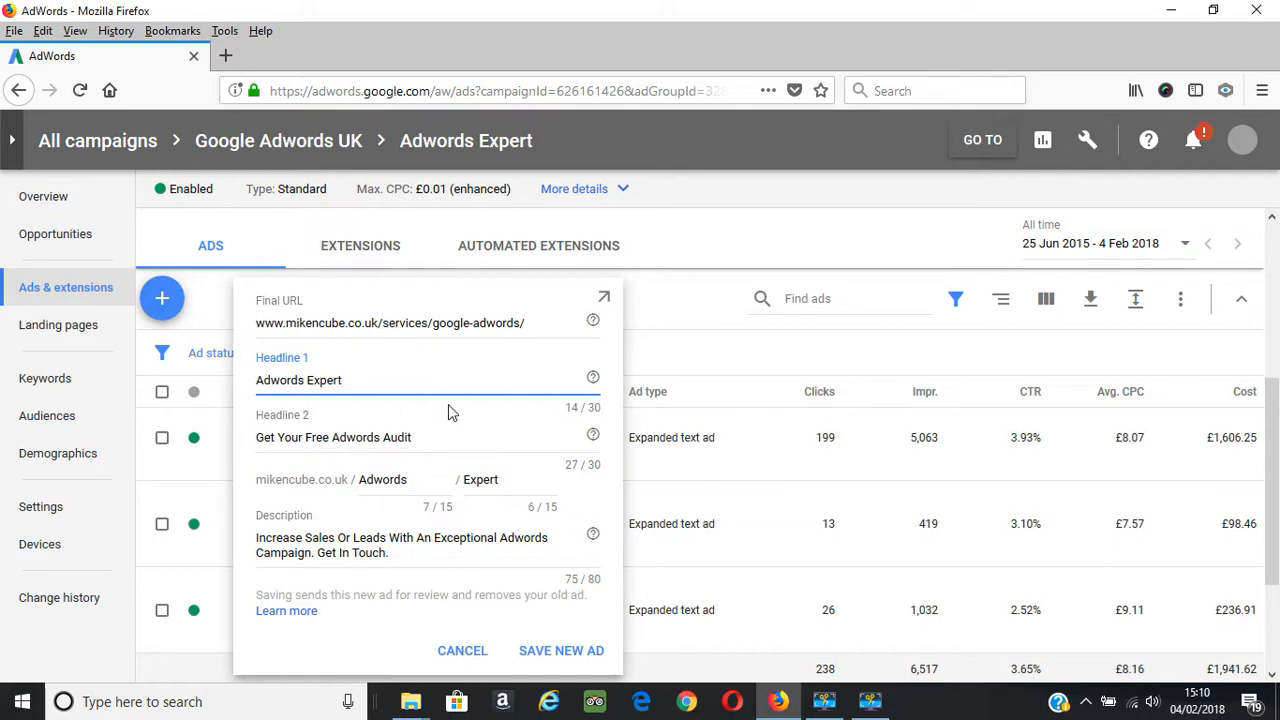
{"action": "type", "text": "}"}
{"action": "key", "text": "Left"}
{"action": "key", "text": "Left"}
{"action": "key", "text": "Left"}
{"action": "key", "text": "Left"}
{"action": "key", "text": "Left"}
{"action": "key", "text": "Left"}
{"action": "key", "text": "Left"}
{"action": "key", "text": "Left"}
{"action": "key", "text": "Left"}
{"action": "key", "text": "Left"}
{"action": "key", "text": "Left"}
{"action": "key", "text": "Left"}
{"action": "key", "text": "Left"}
{"action": "key", "text": "Left"}
{"action": "key", "text": "Left"}
{"action": "type", "text": "{KeyWord"}
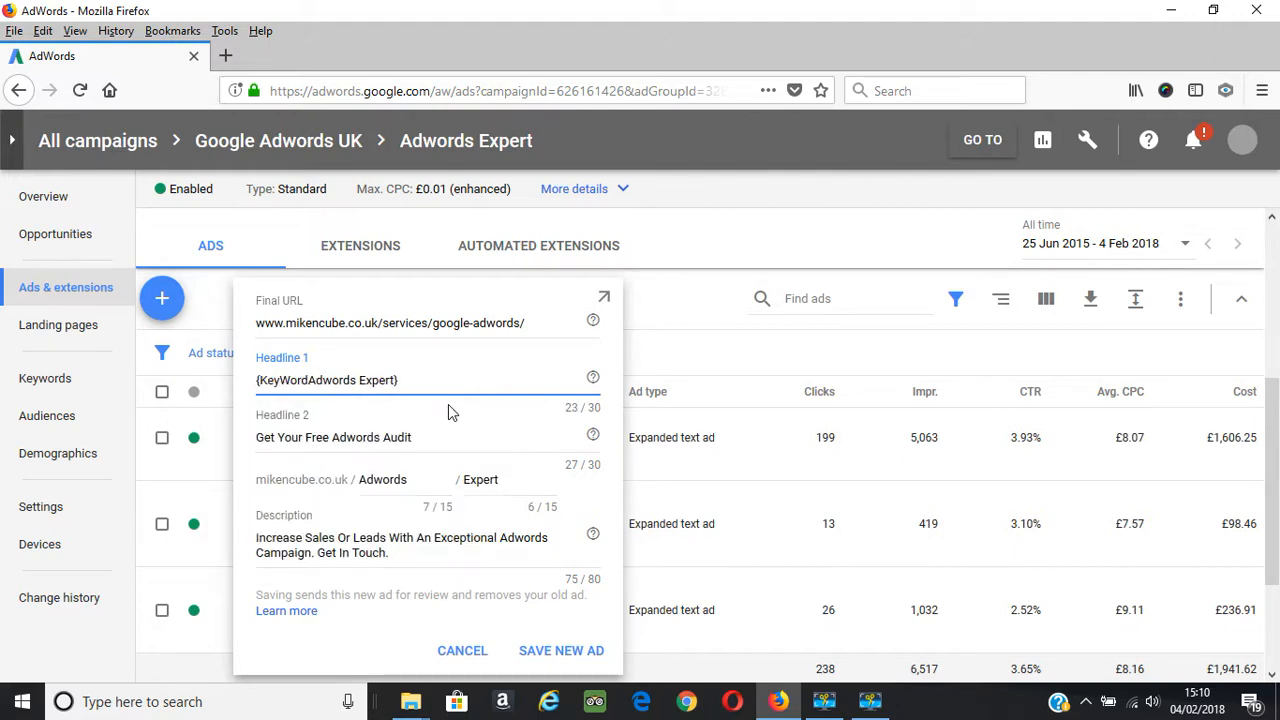
{"action": "type", "text": ":"}
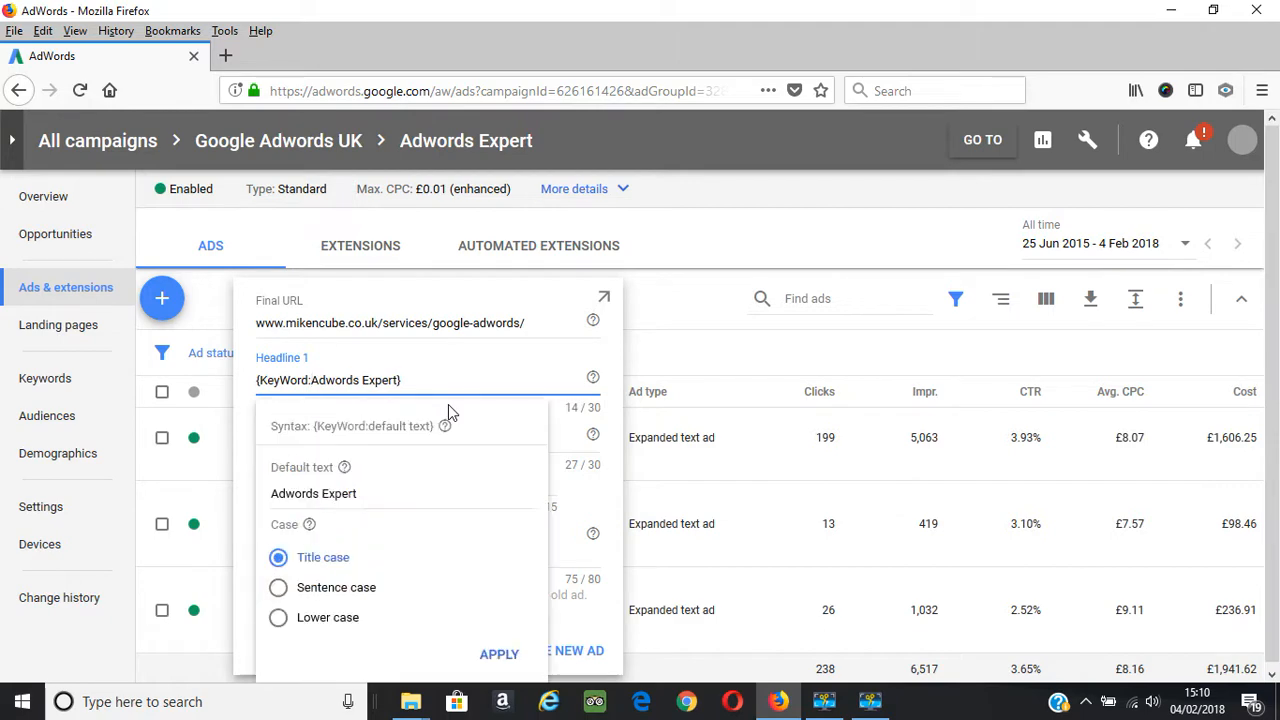
{"action": "left_click", "coordinate": [612, 625]}
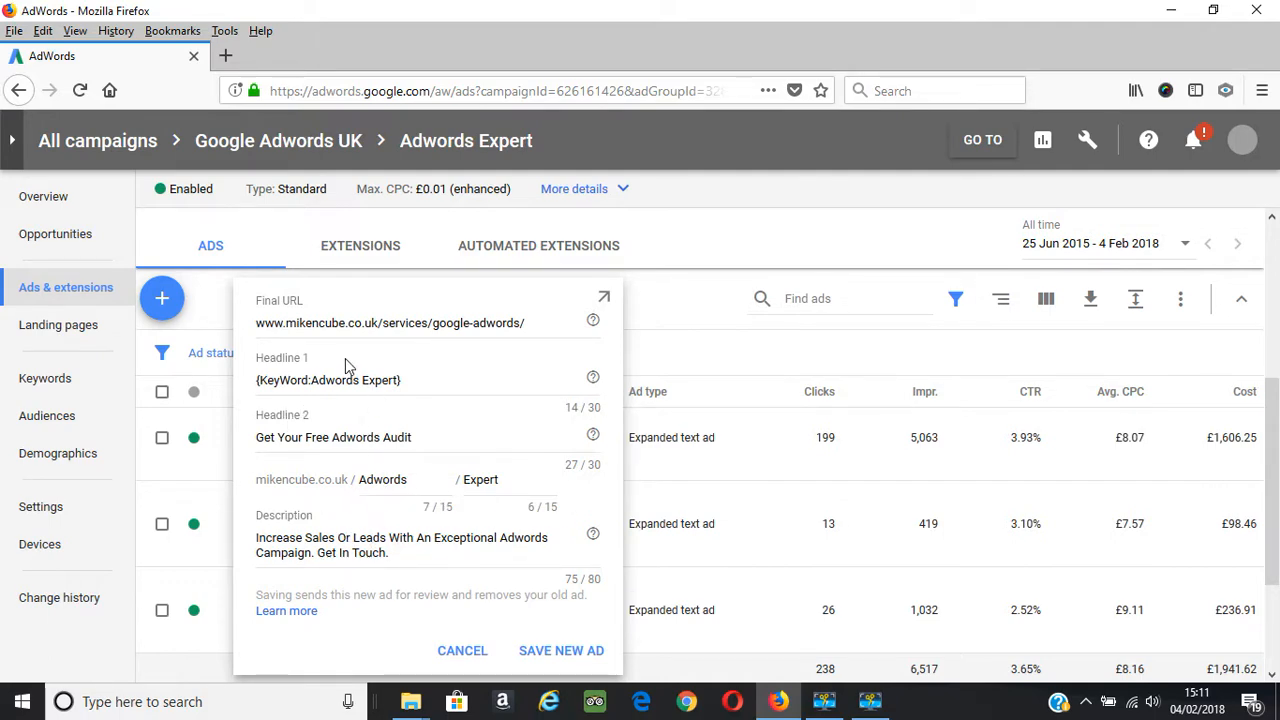
{"action": "left_click", "coordinate": [557, 658]}
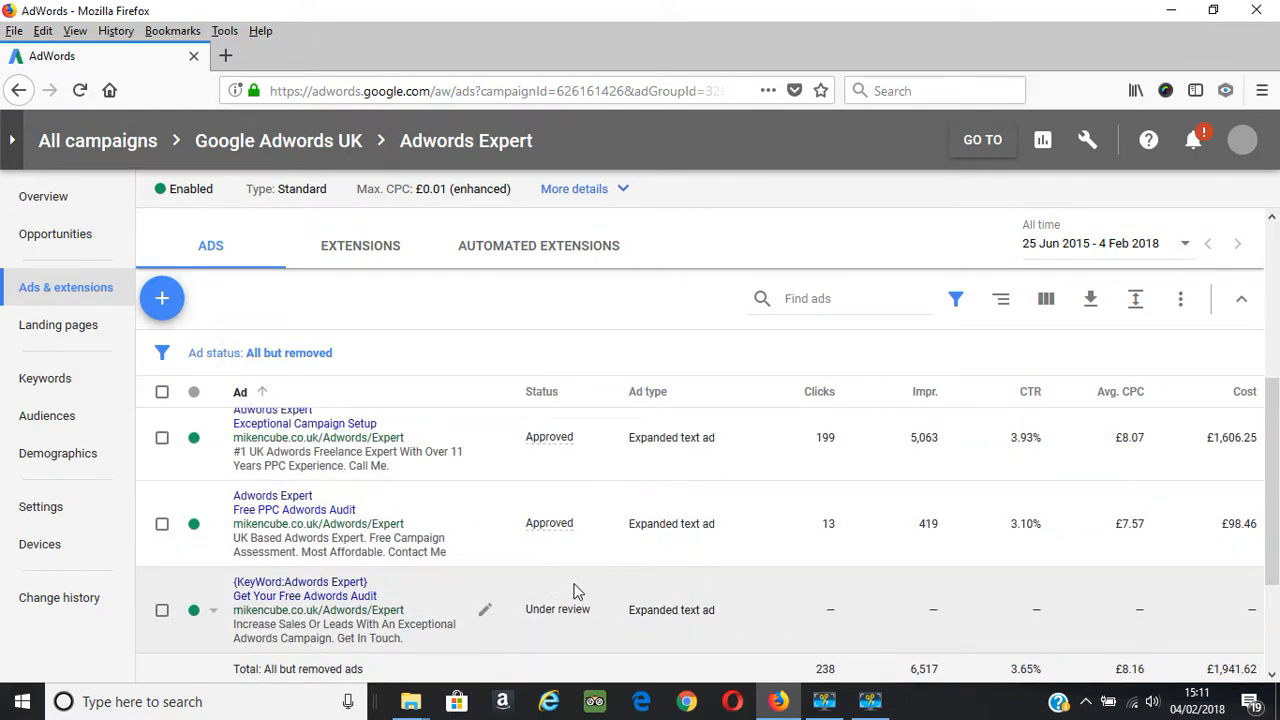
- Review the ad list, comparing the edited keyword-insertion ad with the other ads in the group
{"action": "scroll", "coordinate": [568, 590], "scroll_direction": "up", "scroll_amount": 3}
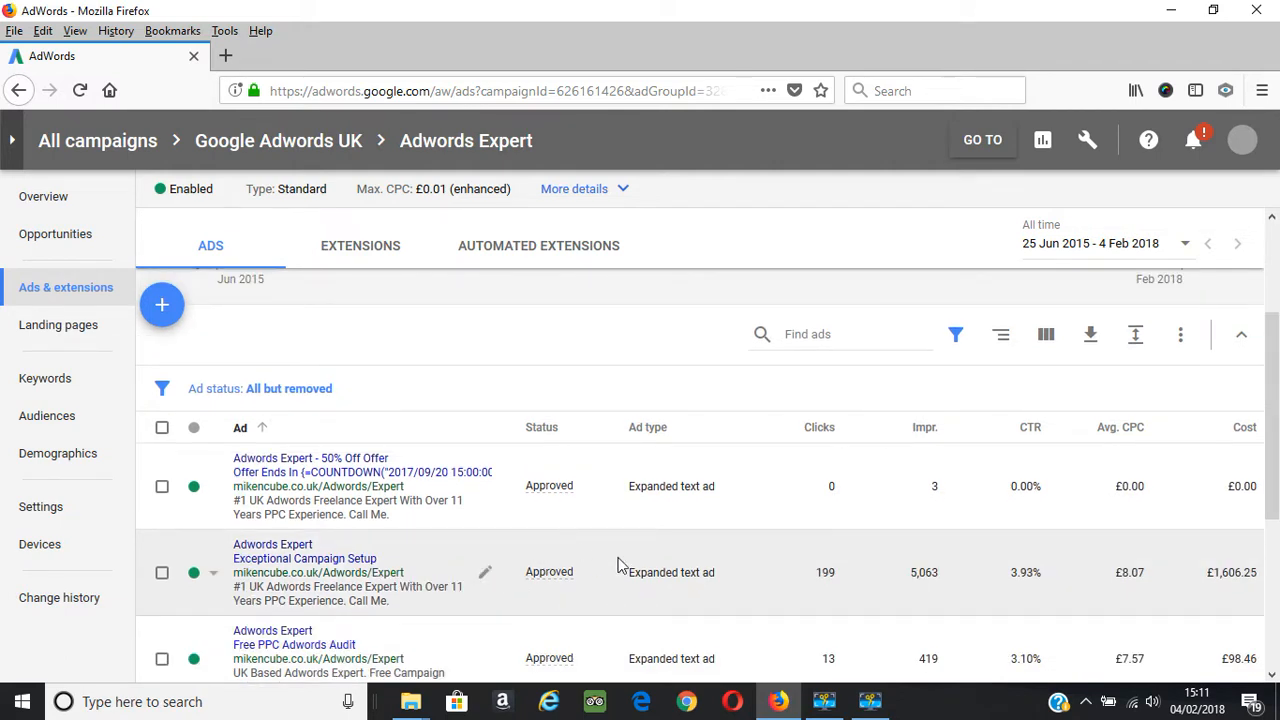
{"action": "scroll", "coordinate": [618, 566], "scroll_direction": "down", "scroll_amount": 2}
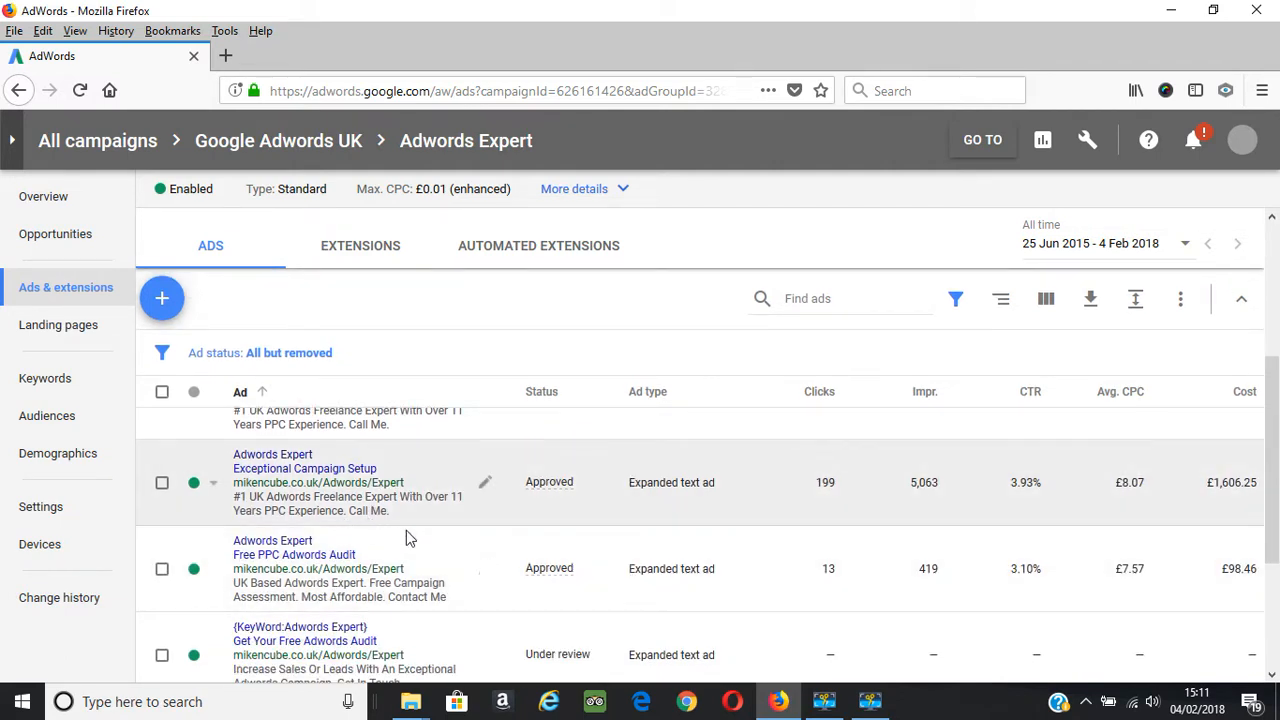
{"action": "scroll", "coordinate": [414, 529], "scroll_direction": "up", "scroll_amount": 1}
{"action": "scroll", "coordinate": [423, 534], "scroll_direction": "down", "scroll_amount": 2}
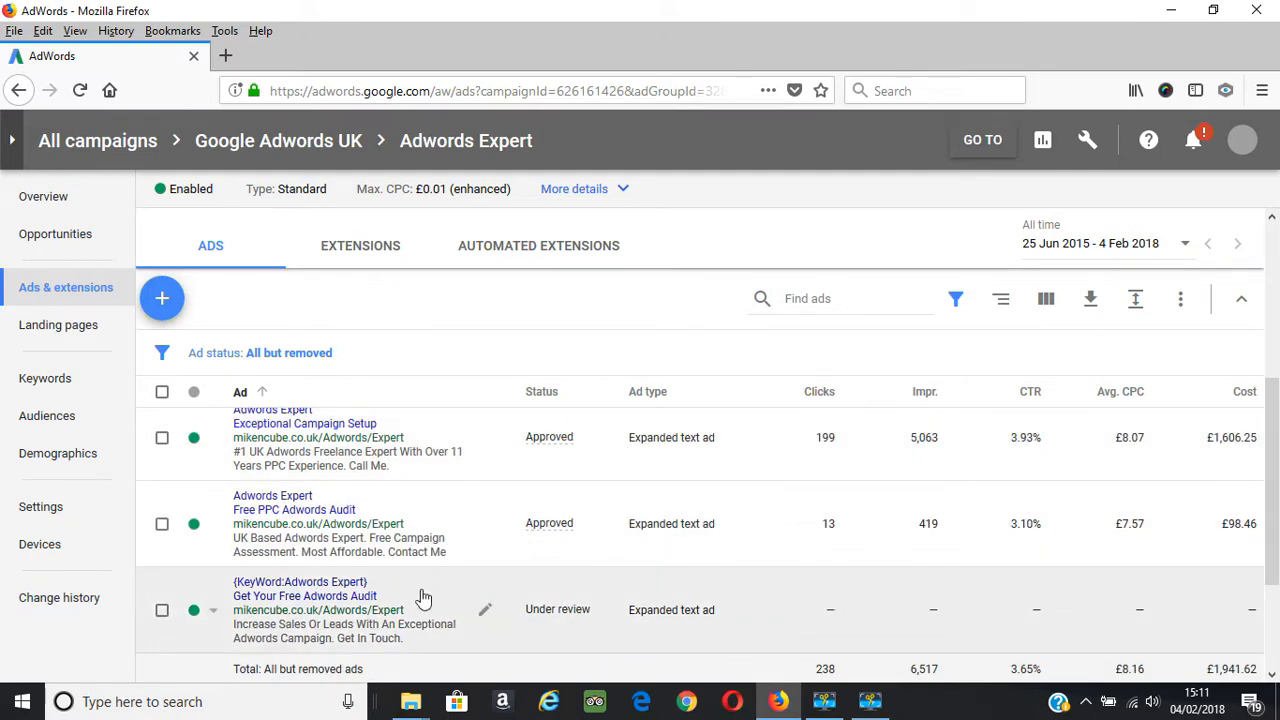
{"action": "scroll", "coordinate": [370, 613], "scroll_direction": "up", "scroll_amount": 2}
{"action": "scroll", "coordinate": [400, 600], "scroll_direction": "down", "scroll_amount": 1}
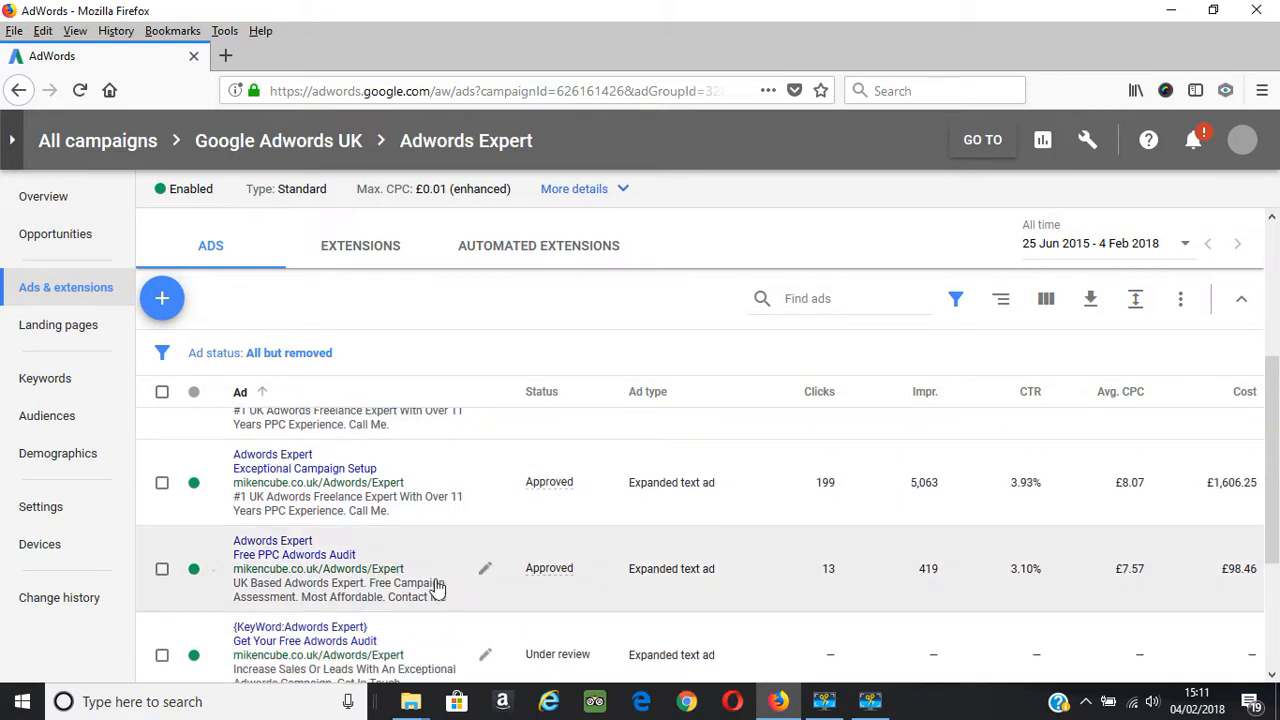
{"action": "scroll", "coordinate": [516, 580], "scroll_direction": "up", "scroll_amount": 1}
{"action": "scroll", "coordinate": [516, 580], "scroll_direction": "up", "scroll_amount": 1}
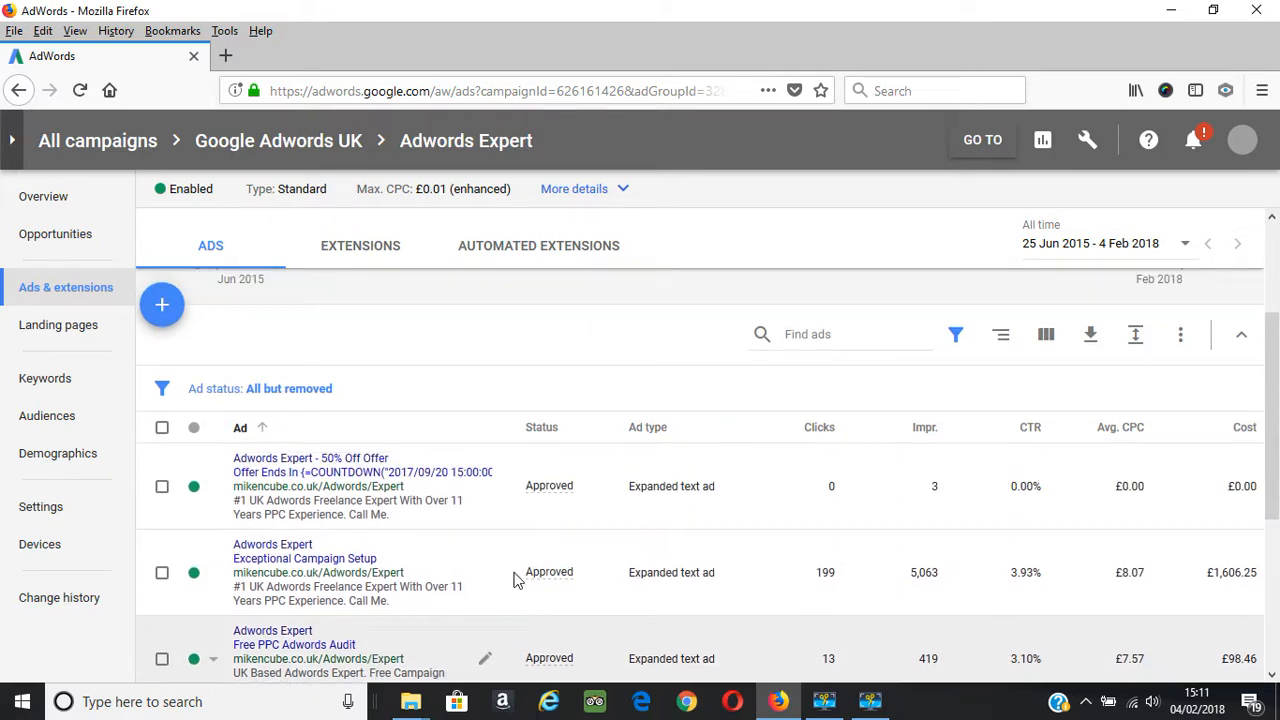
{"action": "scroll", "coordinate": [516, 580], "scroll_direction": "up", "scroll_amount": 2}
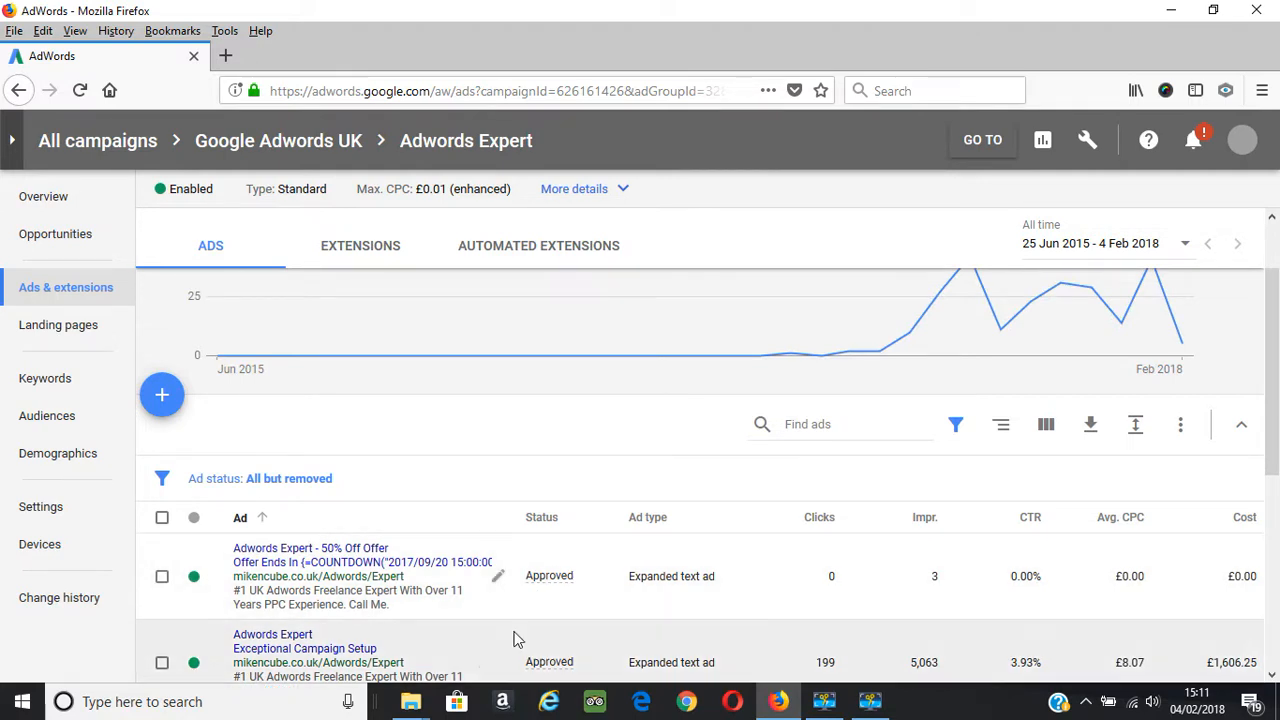
- Try to set the Headline 2 countdown of the "Adwords Expert - 50% Off Offer" ad to end on 20 Feb 2018
{"action": "left_click", "coordinate": [499, 583]}
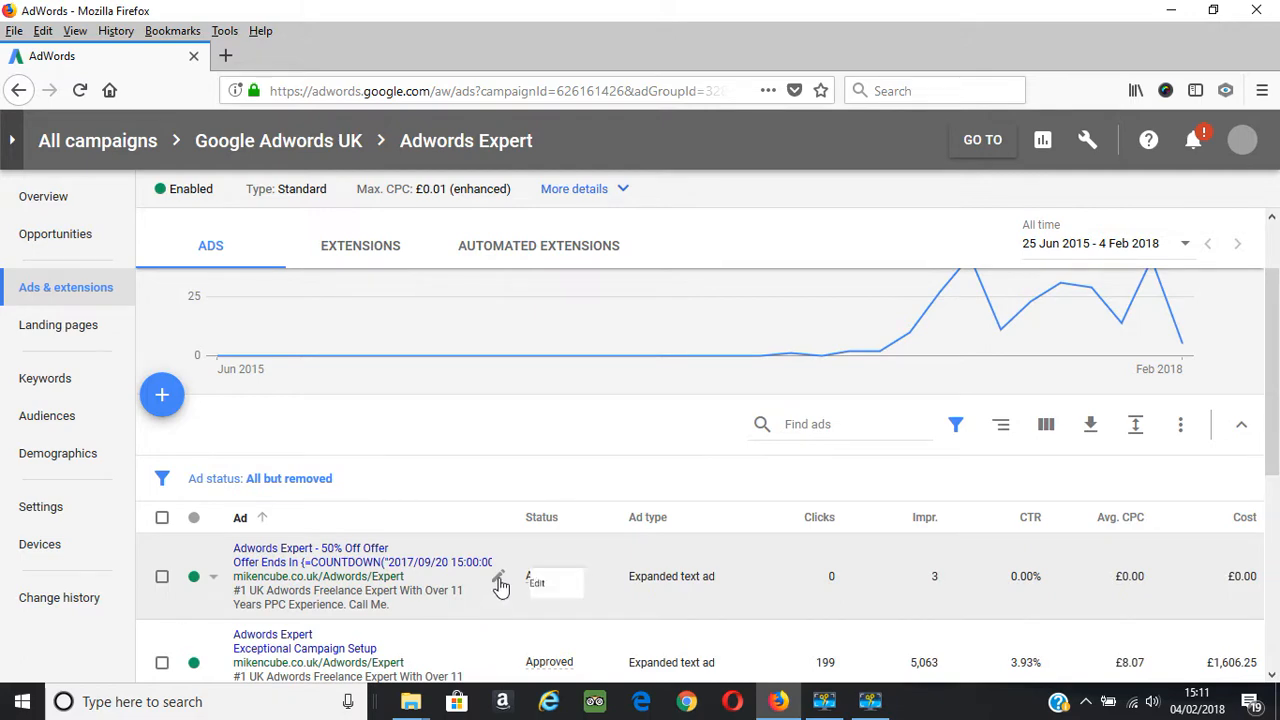
{"action": "left_click", "coordinate": [529, 591]}
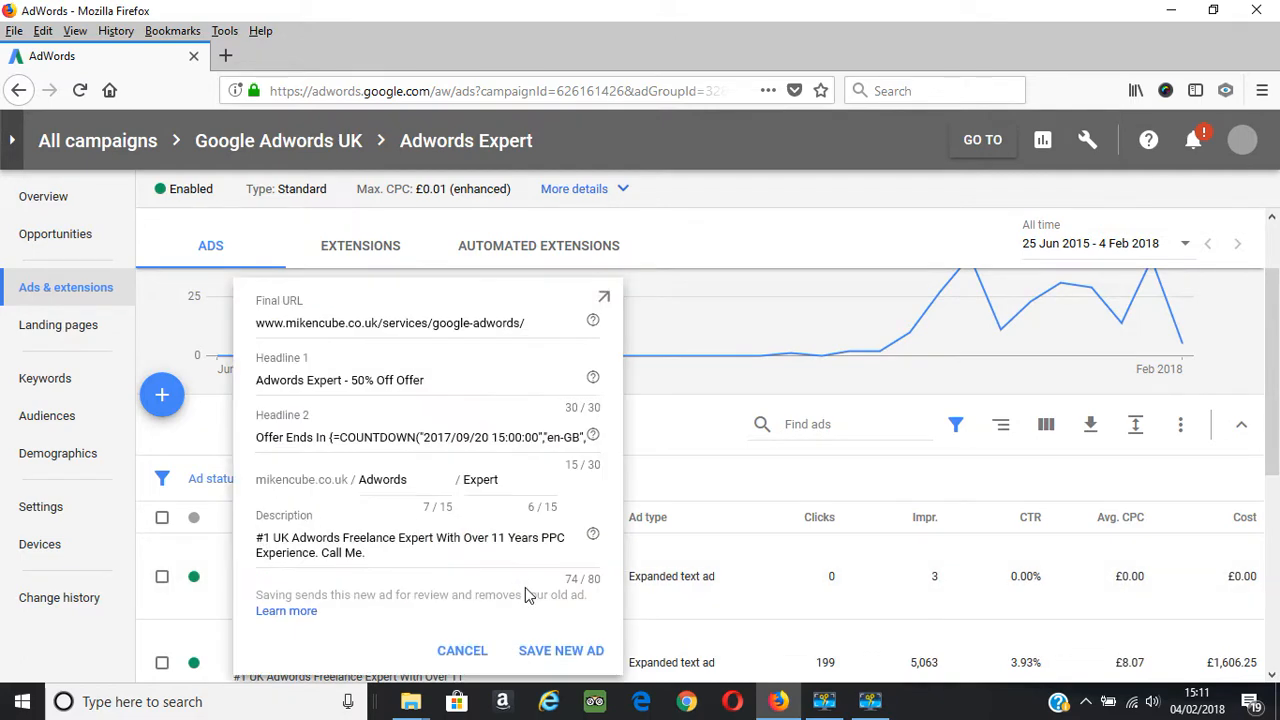
{"action": "left_click", "coordinate": [440, 437]}
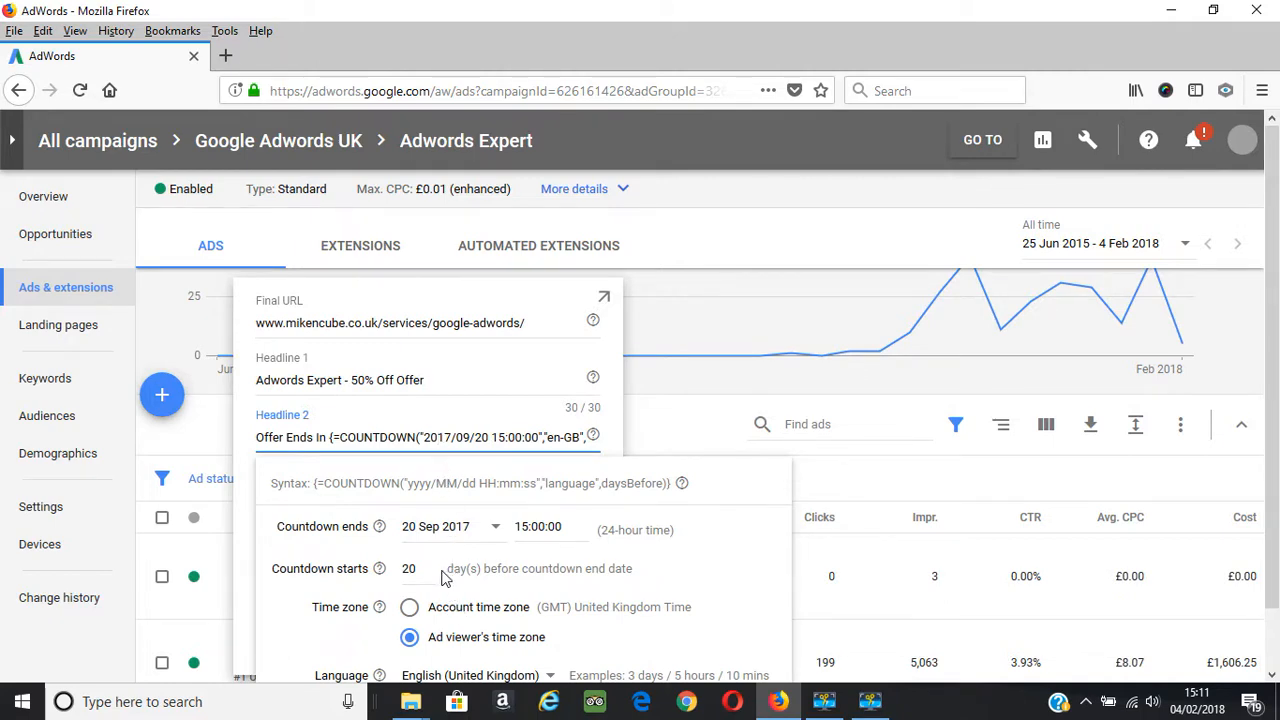
{"action": "left_click", "coordinate": [488, 527]}
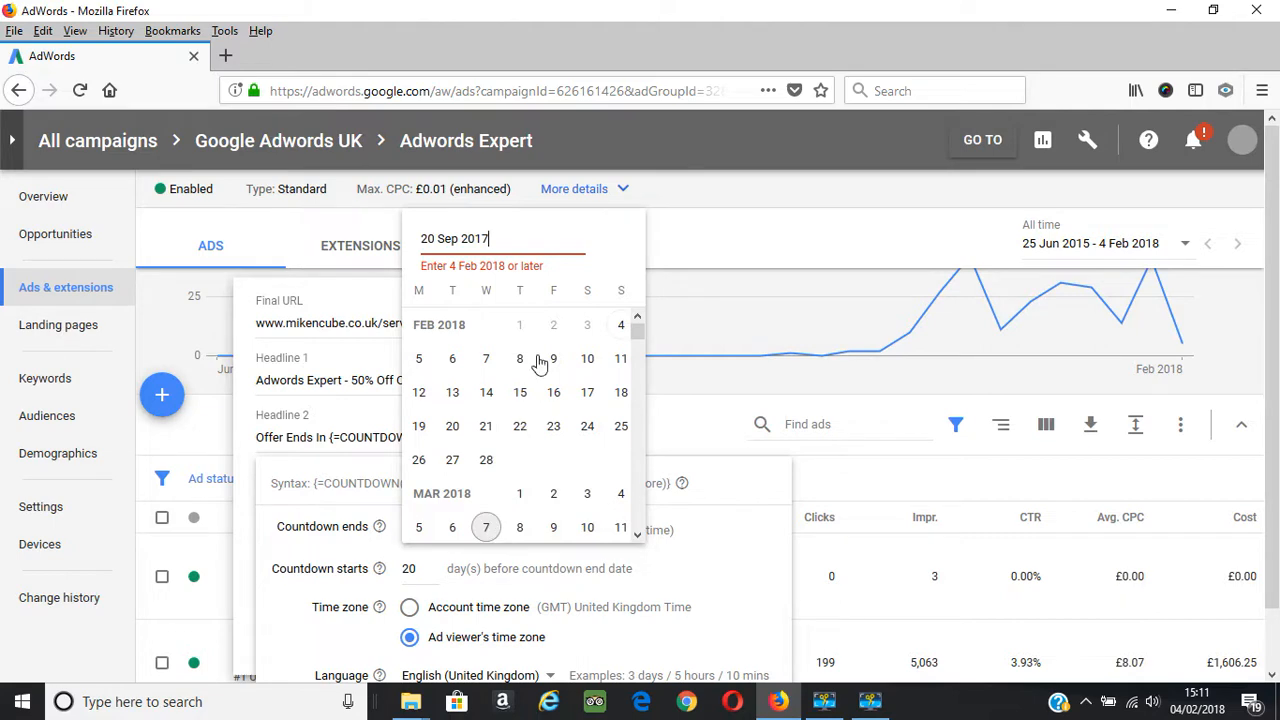
{"action": "left_click", "coordinate": [453, 427]}
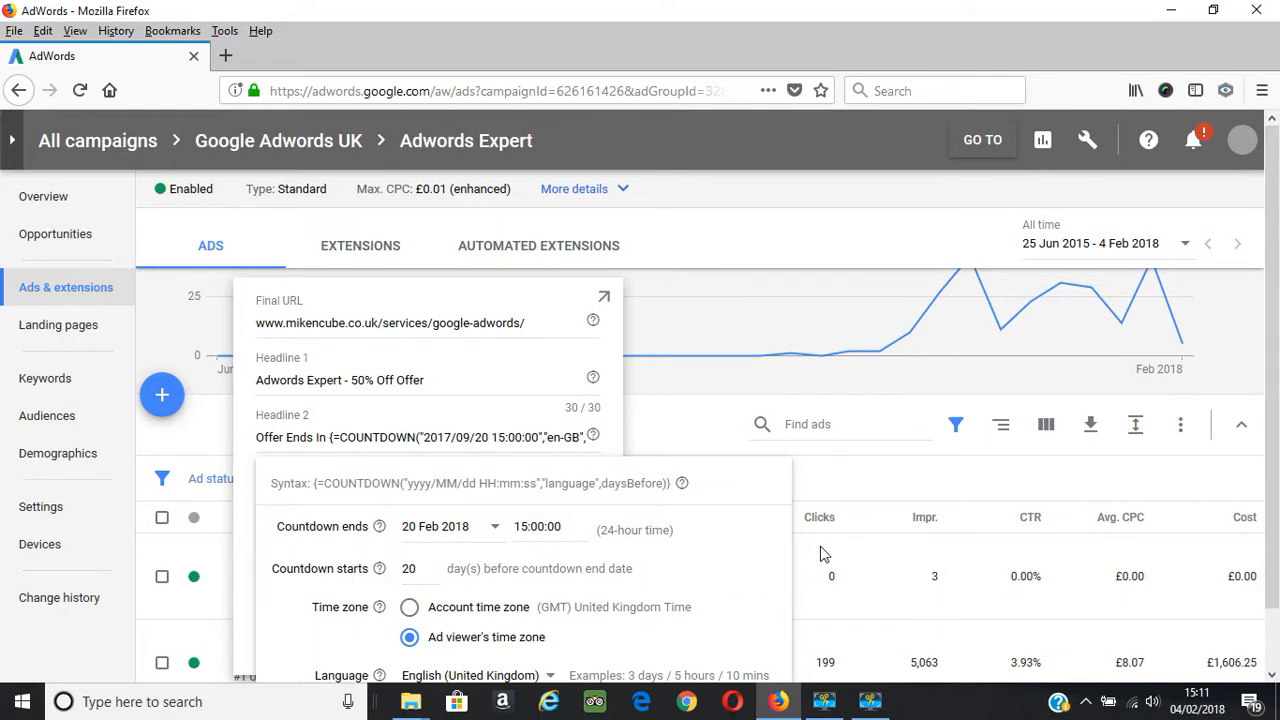
{"action": "scroll", "coordinate": [840, 532], "scroll_direction": "down", "scroll_amount": 2}
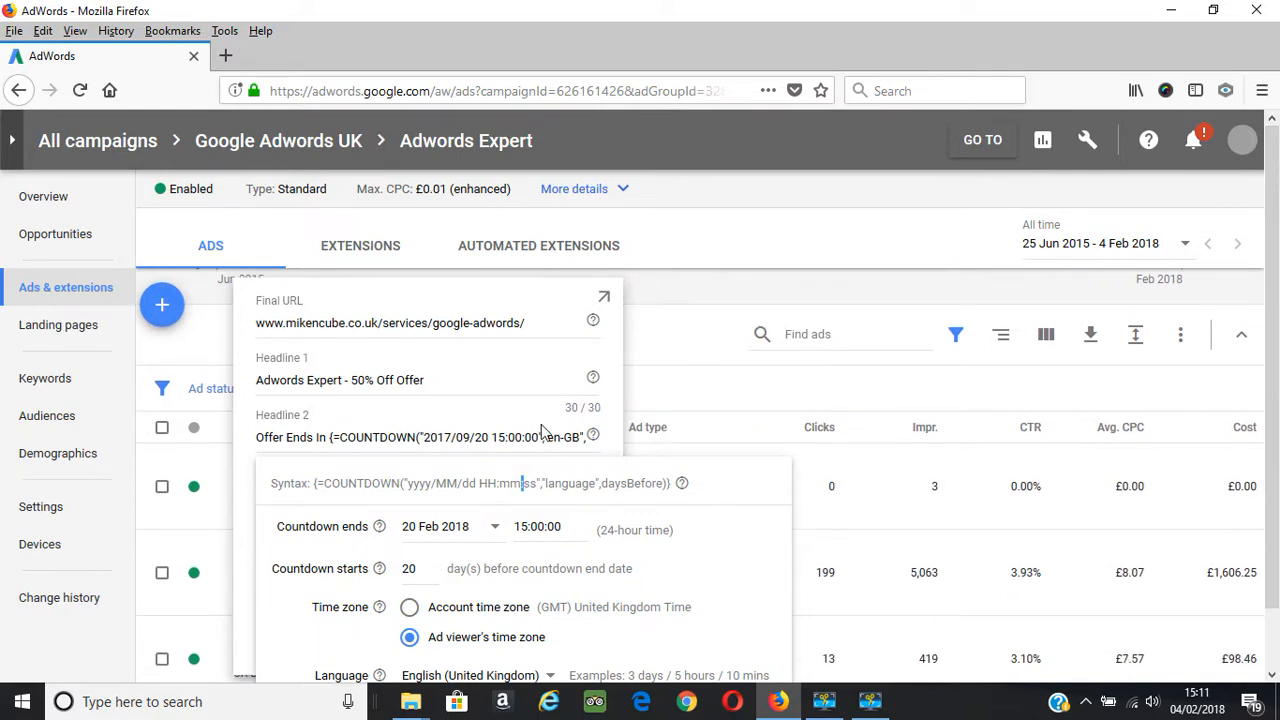
{"action": "left_click_drag", "start_coordinate": [541, 425], "coordinate": [541, 607]}
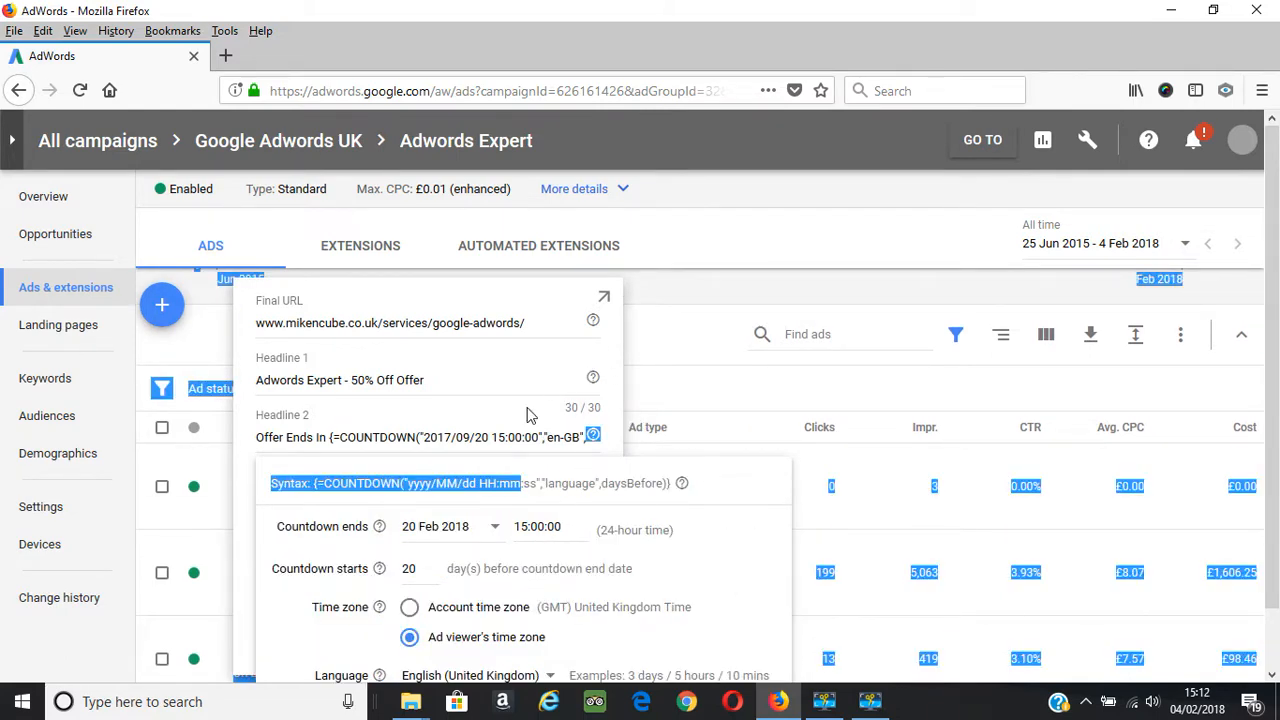
{"action": "left_click", "coordinate": [530, 414]}
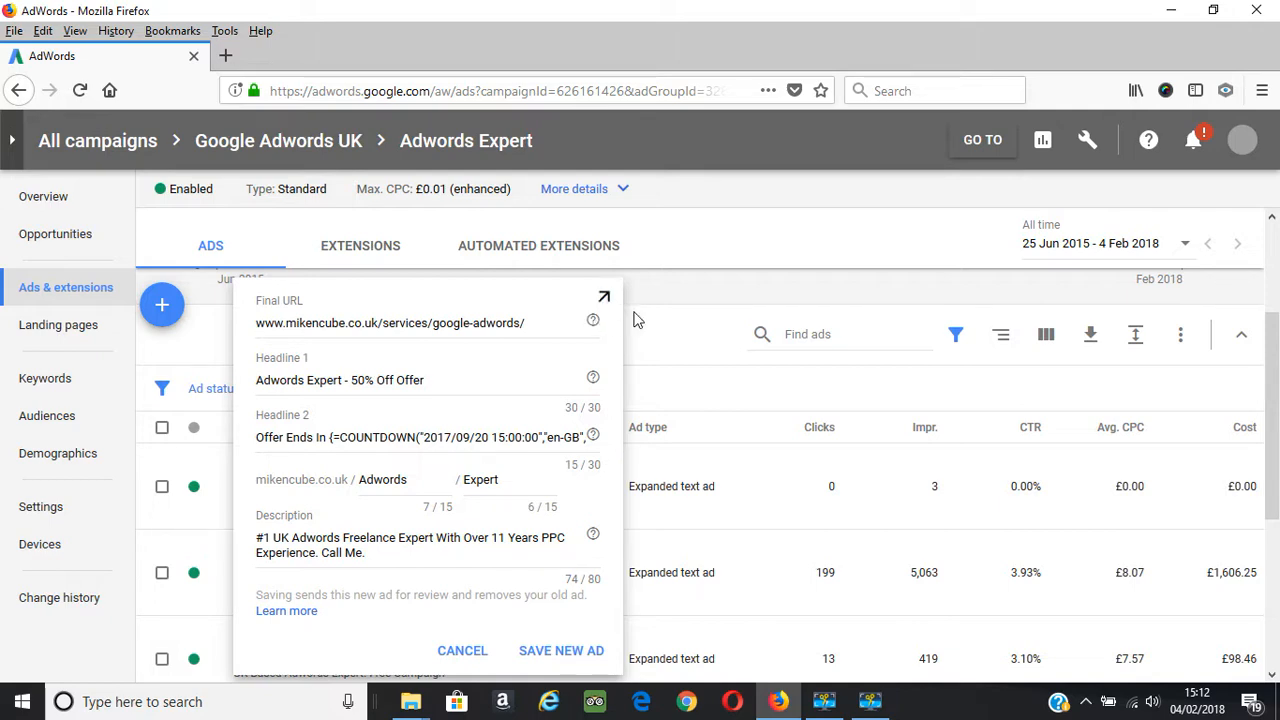
{"action": "left_click", "coordinate": [466, 651]}
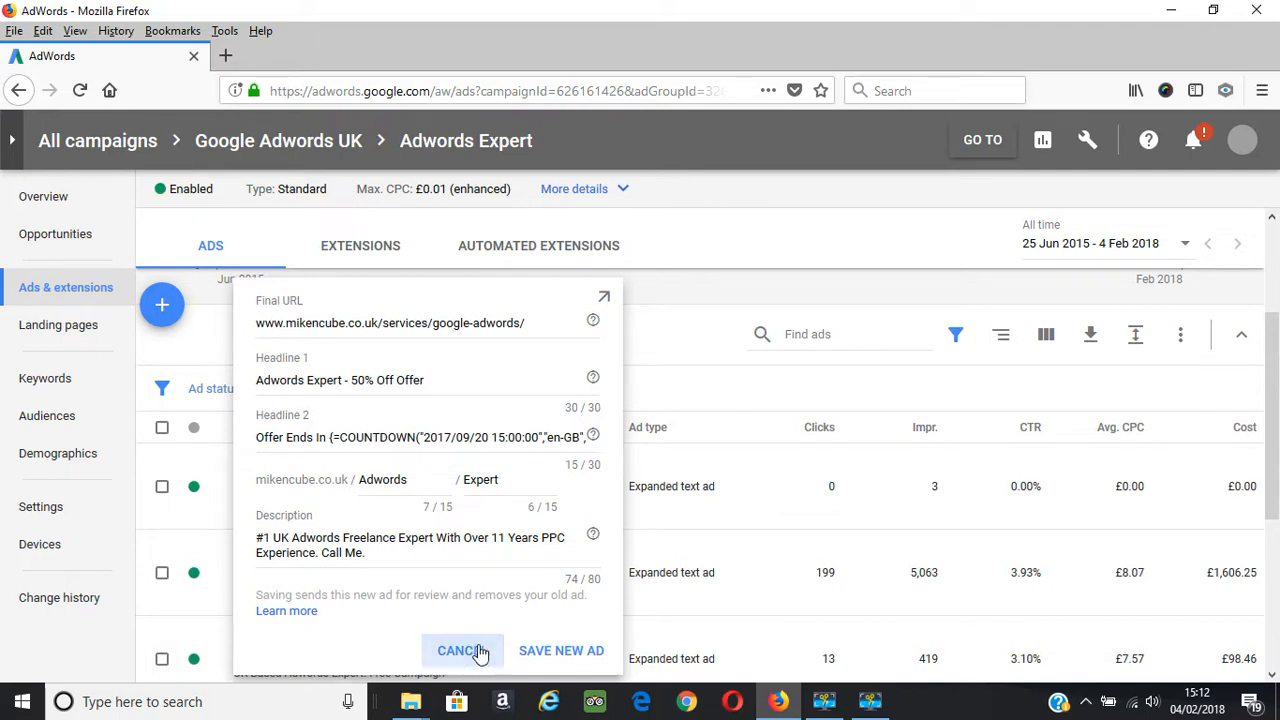